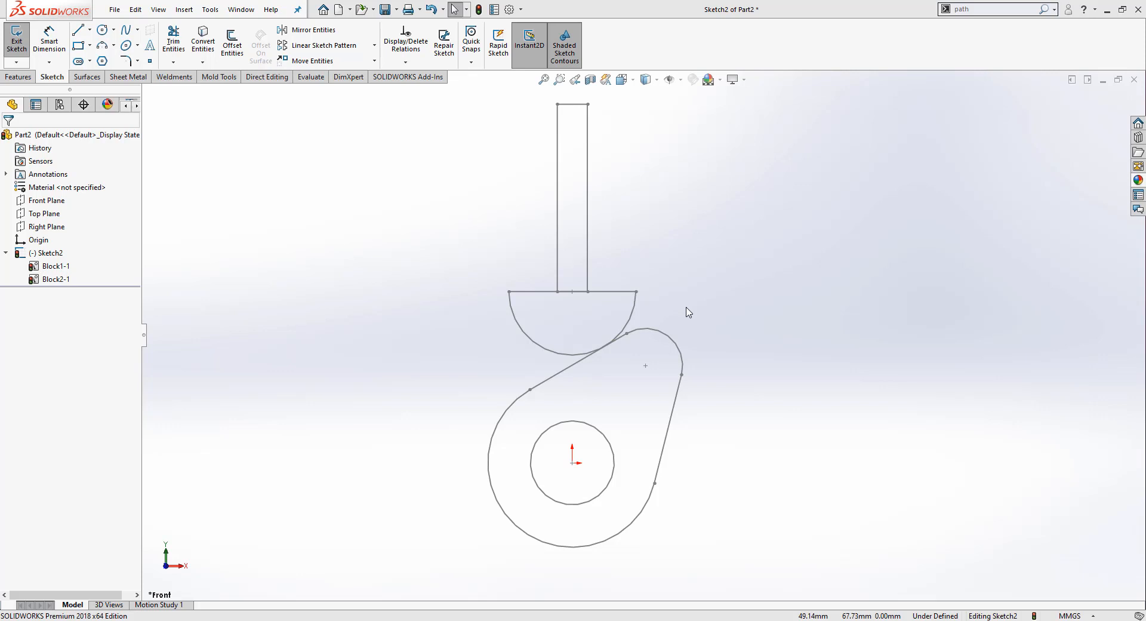
Step: Rotate the existing cam block around its centre to examine how the tangent follower moves with it
{"action": "left_click_drag", "start_coordinate": [646, 368], "coordinate": [827, 421]}
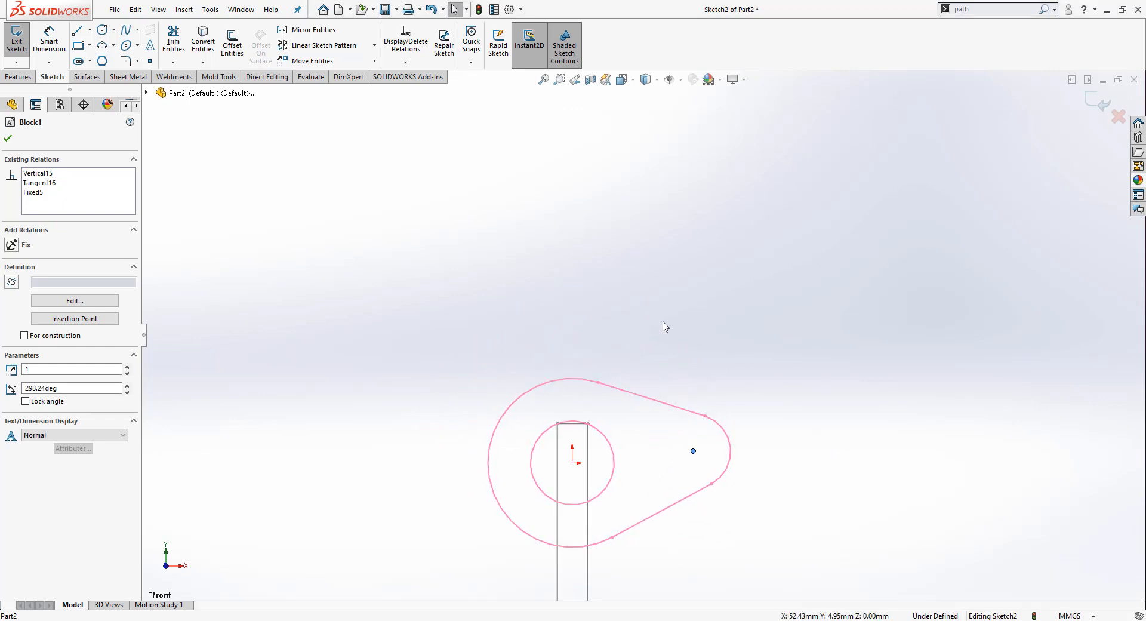
{"action": "left_click", "coordinate": [653, 317]}
{"action": "scroll", "coordinate": [648, 322], "scroll_direction": "up", "scroll_amount": 3}
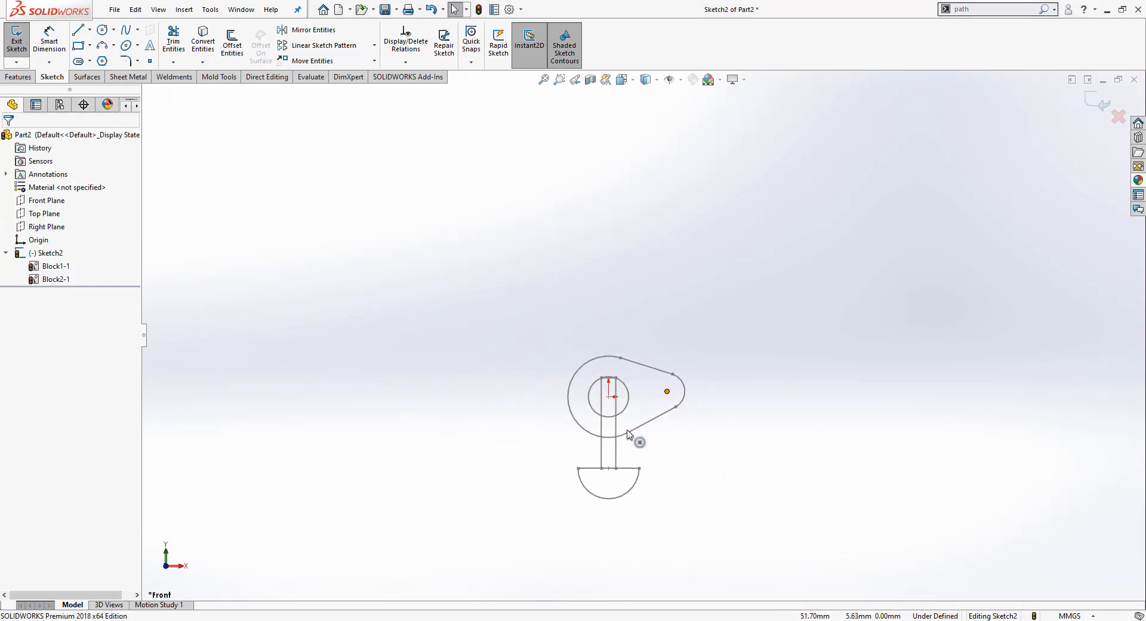
{"action": "left_click_drag", "start_coordinate": [629, 434], "coordinate": [567, 340]}
{"action": "left_click_drag", "start_coordinate": [656, 393], "coordinate": [567, 412]}
{"action": "left_click", "coordinate": [501, 451]}
{"action": "scroll", "coordinate": [637, 395], "scroll_direction": "down", "scroll_amount": 3}
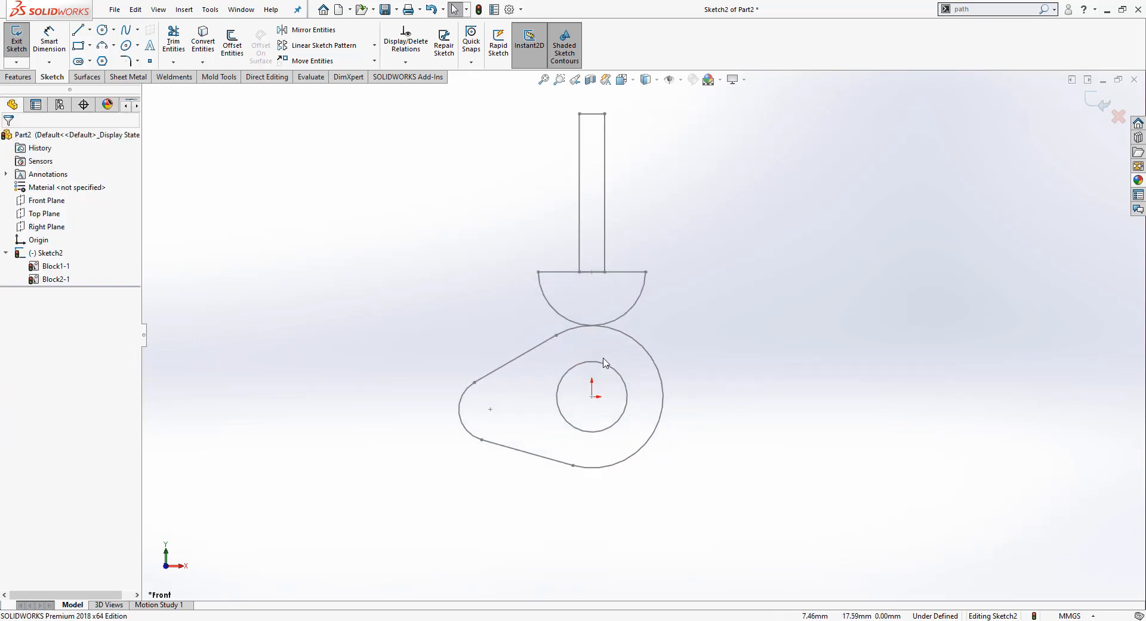
{"action": "scroll", "coordinate": [618, 334], "scroll_direction": "up", "scroll_amount": 2}
{"action": "scroll", "coordinate": [627, 329], "scroll_direction": "down", "scroll_amount": 1}
{"action": "scroll", "coordinate": [628, 329], "scroll_direction": "down", "scroll_amount": 1}
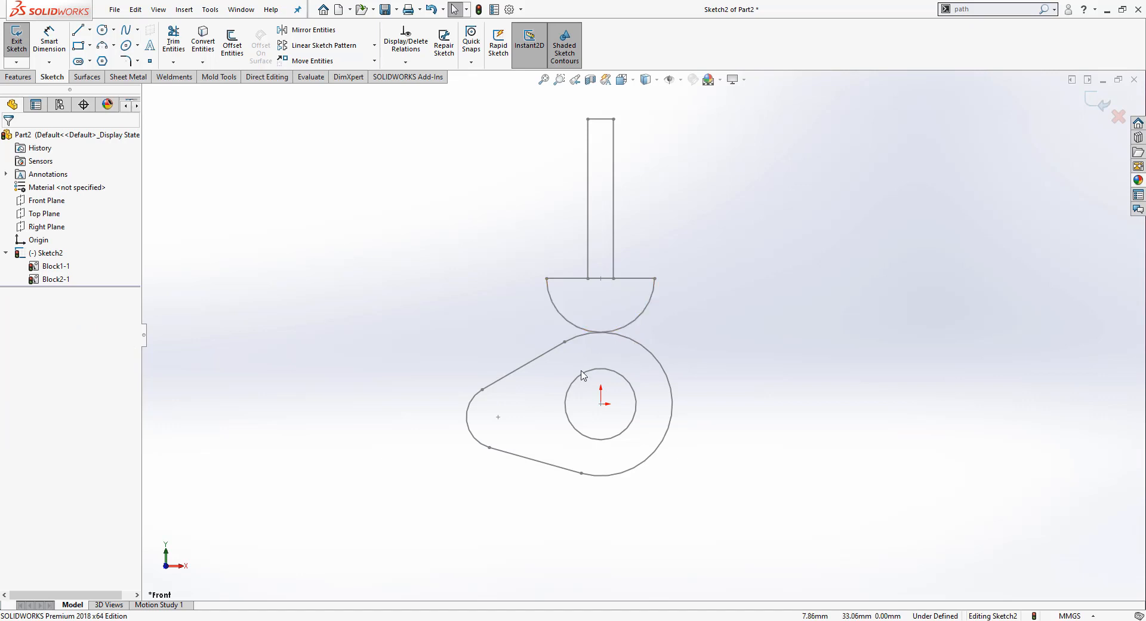
{"action": "left_click_drag", "start_coordinate": [504, 430], "coordinate": [614, 344]}
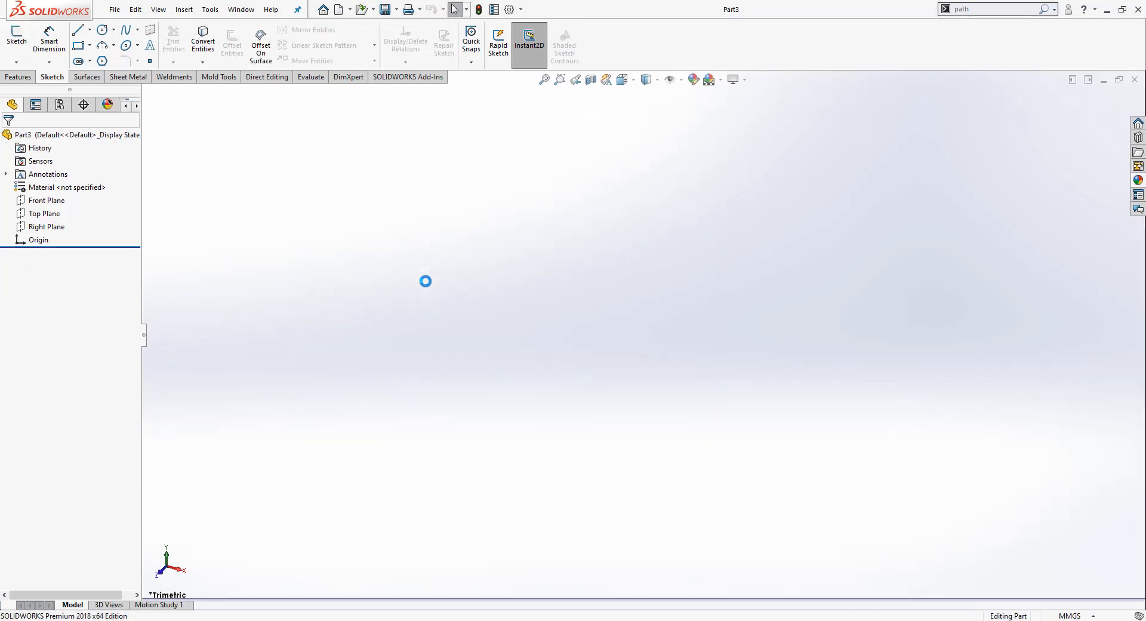
Step: On the Front Plane, sketch circles of about 34 and 16 mm radius at the origin and a tangent circle of about 19 mm radius above
{"action": "left_click", "coordinate": [64, 202]}
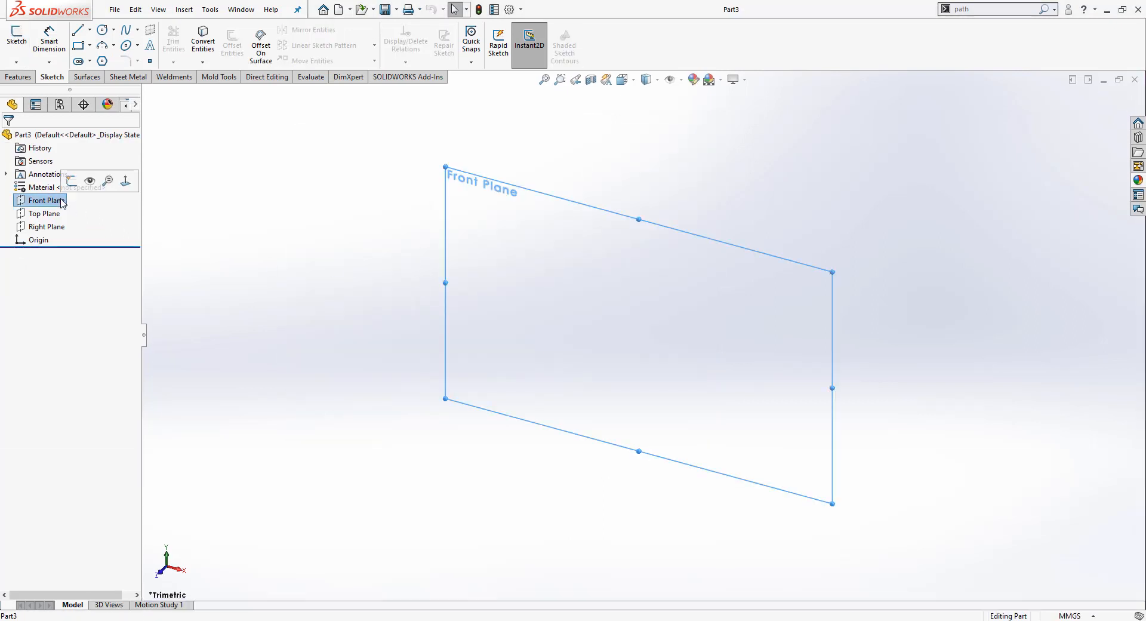
{"action": "left_click", "coordinate": [72, 182]}
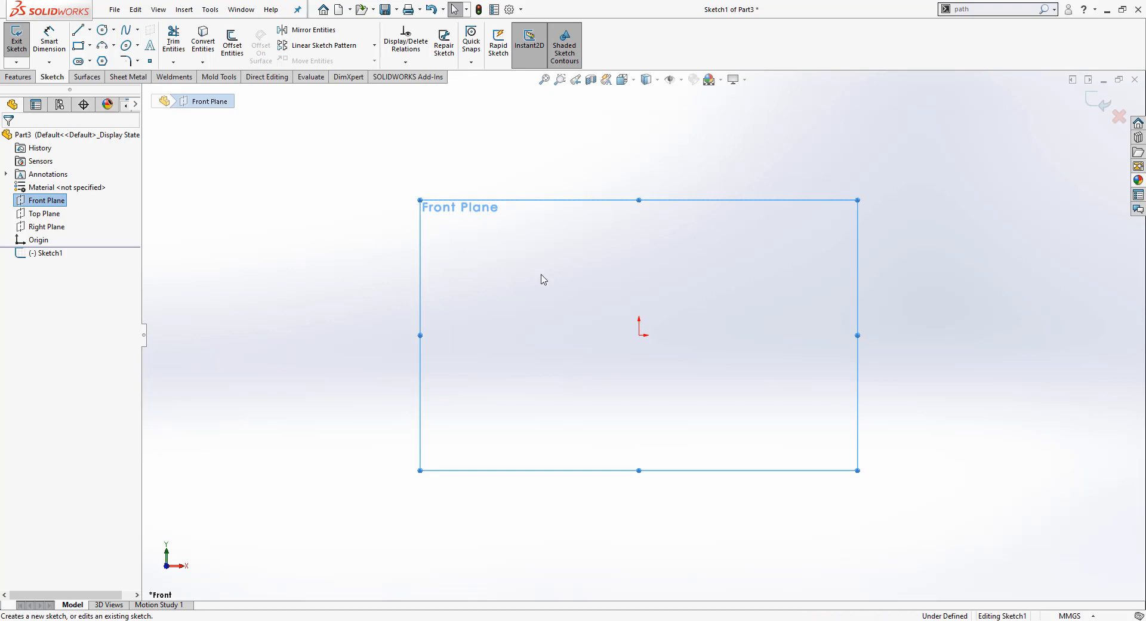
{"action": "right_click_drag", "start_coordinate": [660, 286], "coordinate": [654, 328]}
{"action": "left_click", "coordinate": [639, 335]}
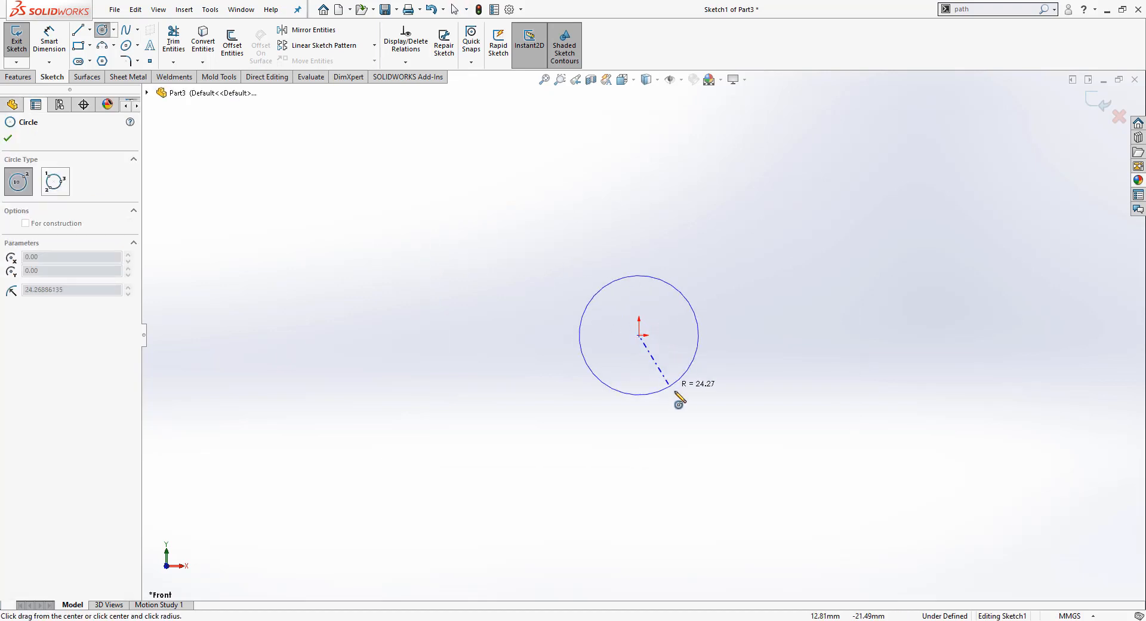
{"action": "left_click", "coordinate": [683, 406]}
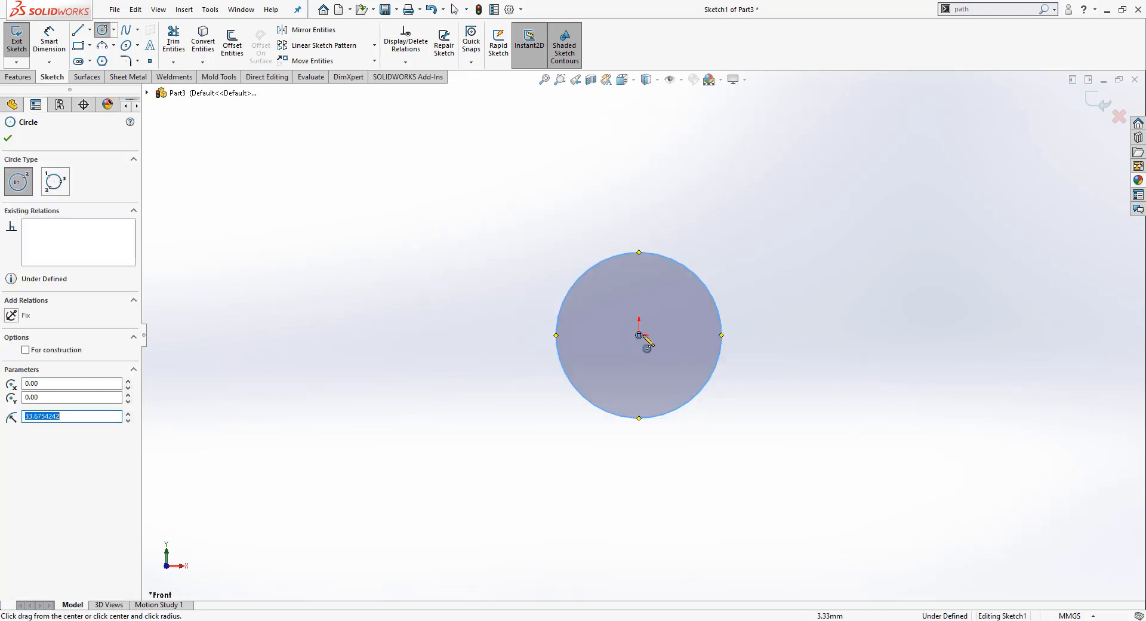
{"action": "left_click", "coordinate": [656, 369]}
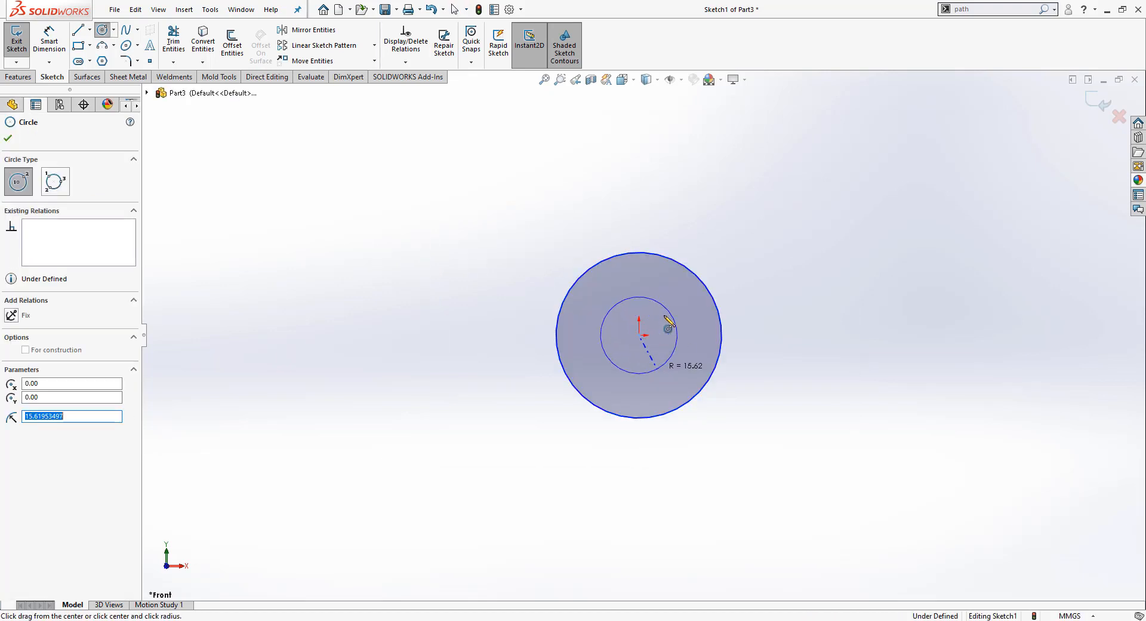
{"action": "left_click", "coordinate": [638, 206]}
{"action": "left_click", "coordinate": [660, 254]}
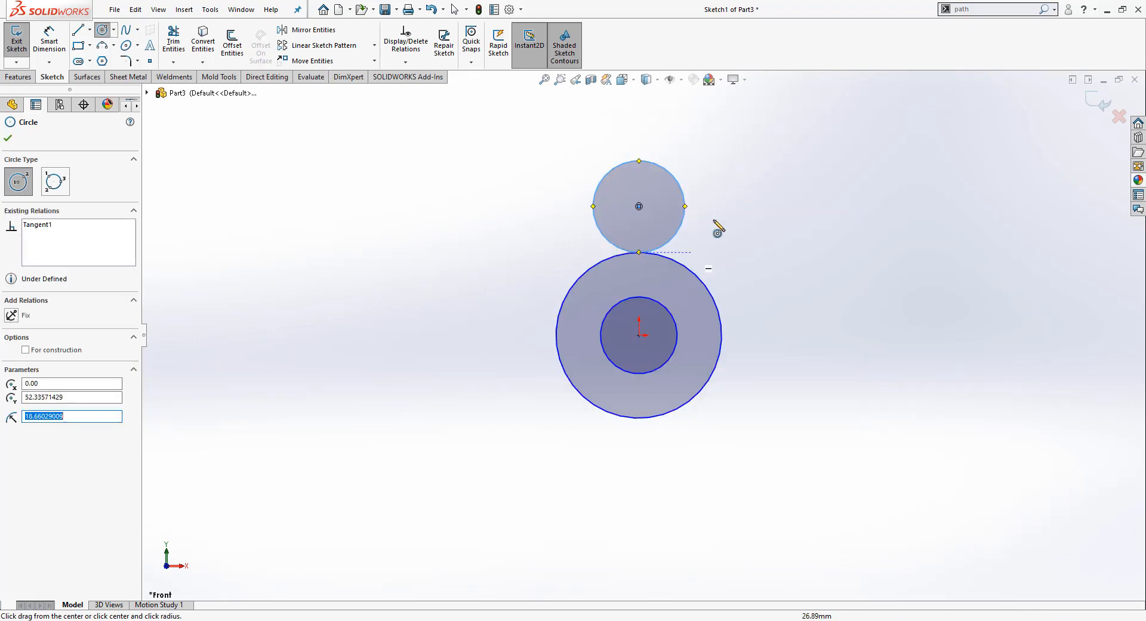
Step: Draw two slanted lines joining the upper circle to the large lower circle, one tangent on each side
{"action": "right_click_drag", "start_coordinate": [849, 258], "coordinate": [786, 263]}
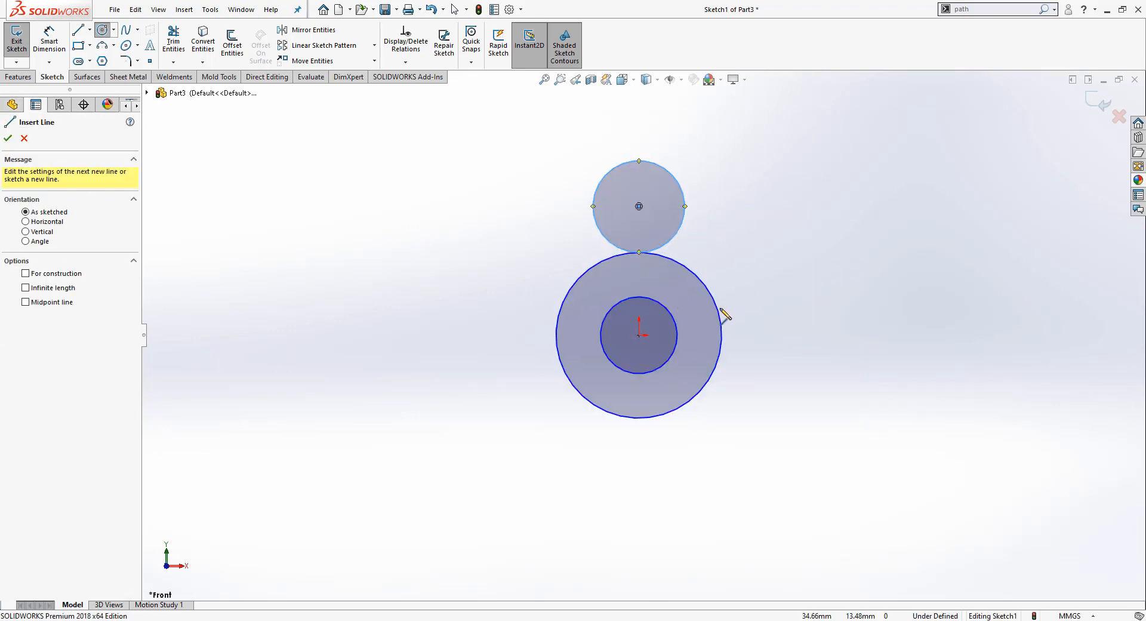
{"action": "left_click", "coordinate": [724, 330]}
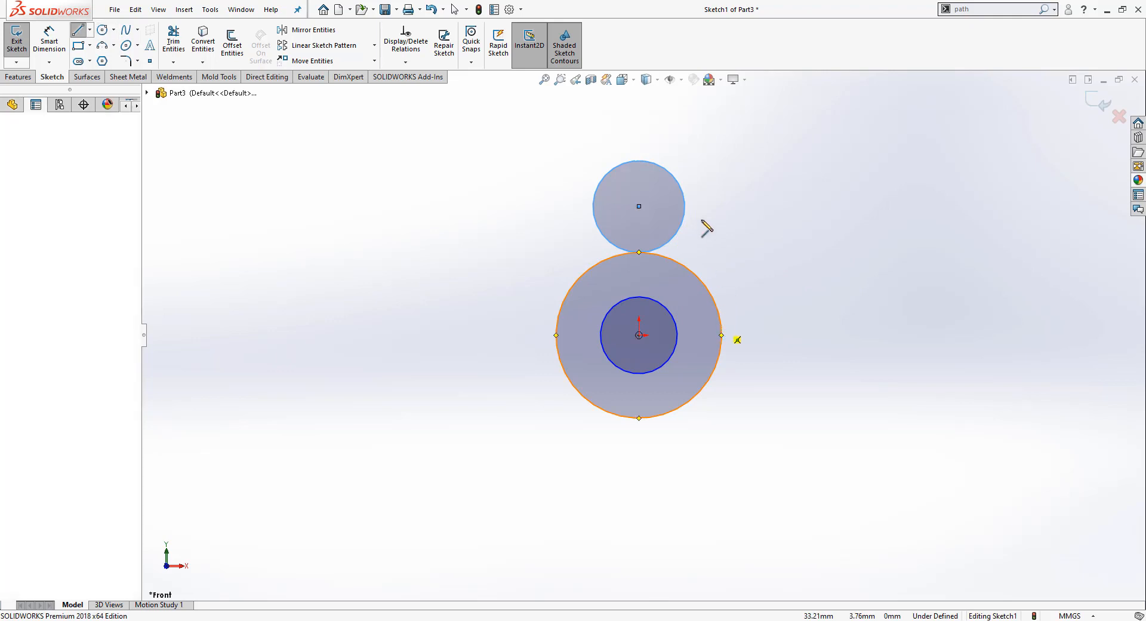
{"action": "left_click", "coordinate": [684, 192]}
{"action": "key", "text": "Escape"}
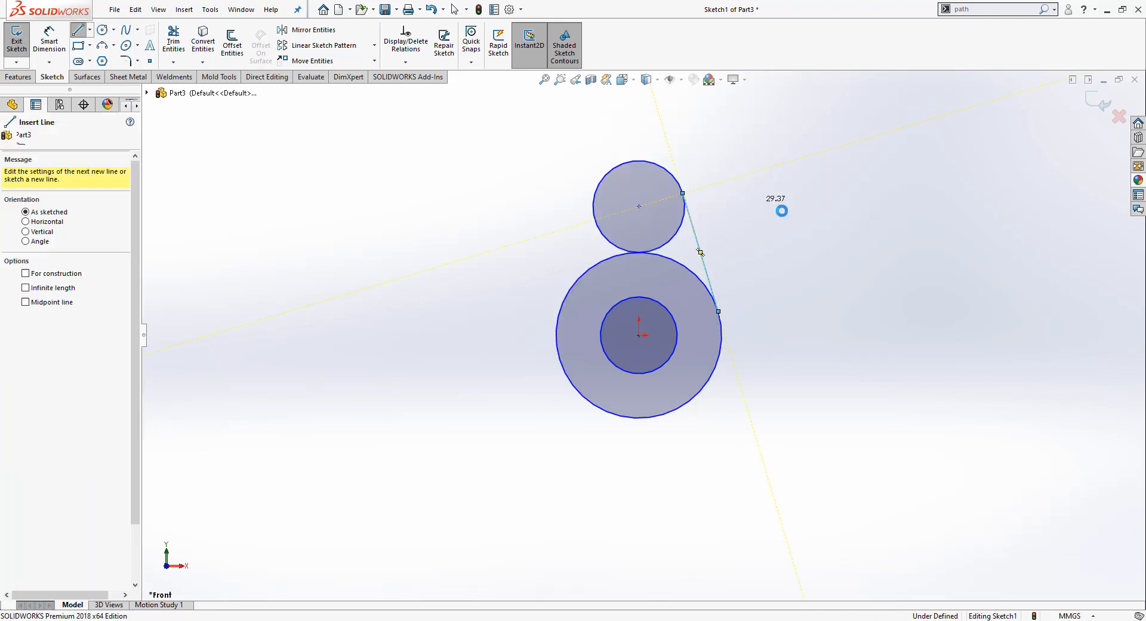
{"action": "right_click_drag", "start_coordinate": [798, 241], "coordinate": [738, 239]}
{"action": "left_click", "coordinate": [595, 194]}
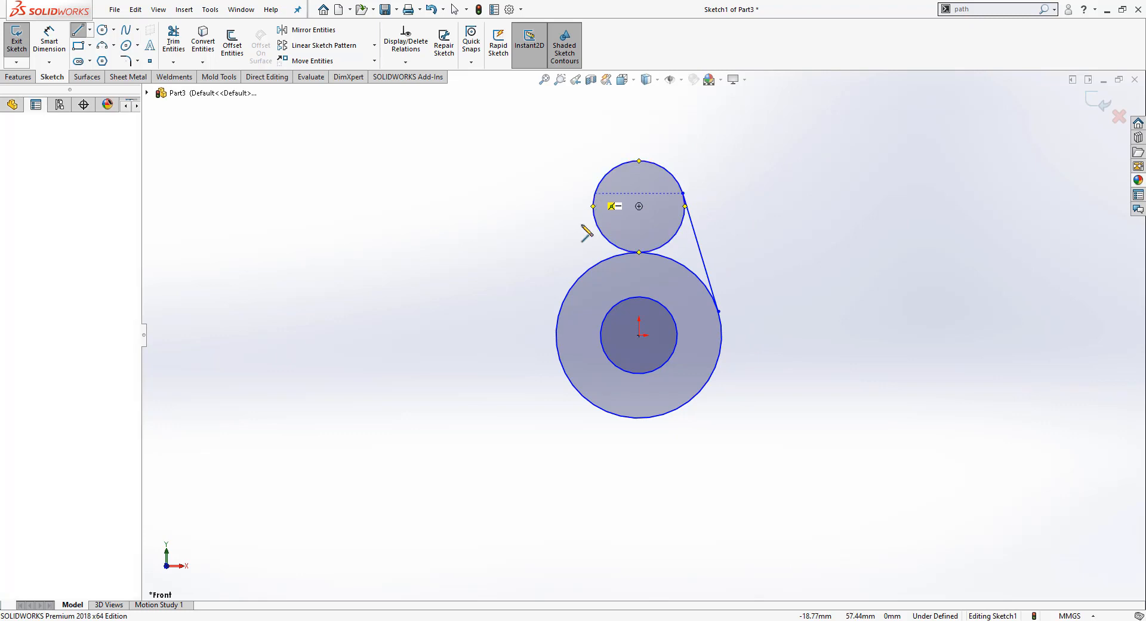
{"action": "left_click", "coordinate": [559, 311]}
{"action": "right_click", "coordinate": [504, 230]}
{"action": "left_click", "coordinate": [537, 243]}
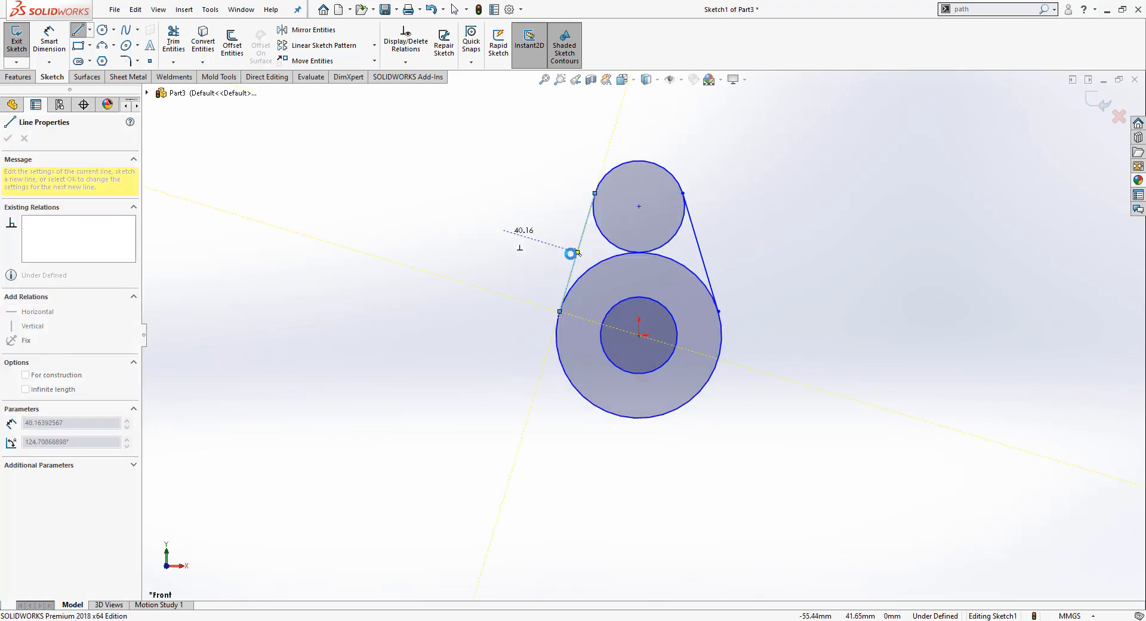
Step: Power trim the inner arcs of the upper and large lower circles to leave a closed cam outline
{"action": "left_click", "coordinate": [173, 41]}
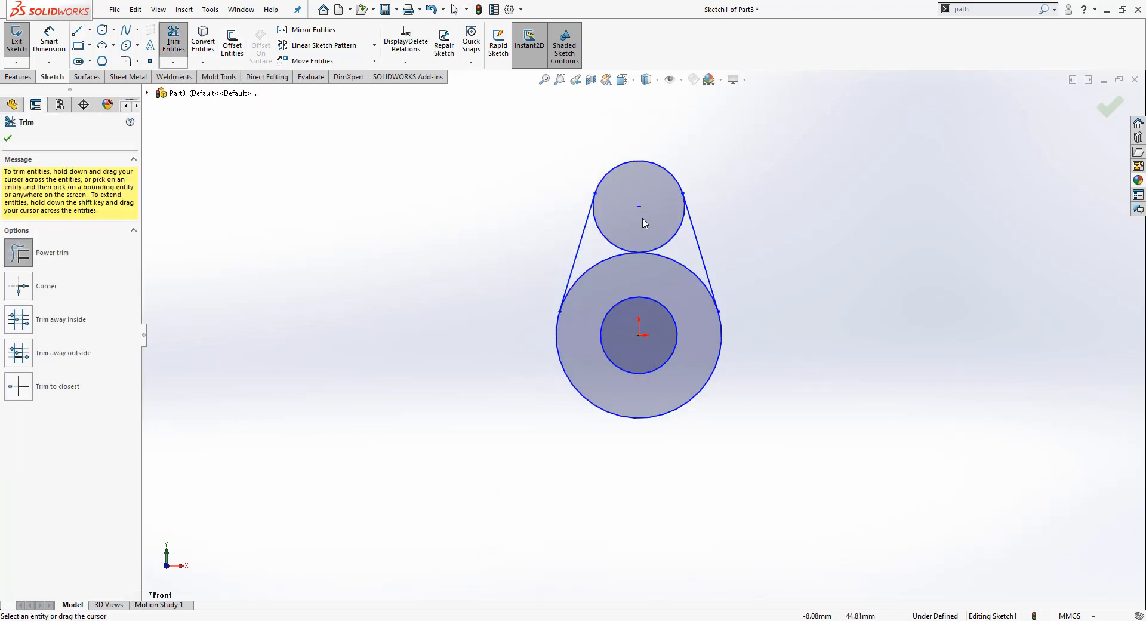
{"action": "left_click_drag", "start_coordinate": [643, 222], "coordinate": [613, 275]}
{"action": "left_click_drag", "start_coordinate": [675, 251], "coordinate": [677, 273]}
{"action": "scroll", "coordinate": [681, 249], "scroll_direction": "down", "scroll_amount": 3}
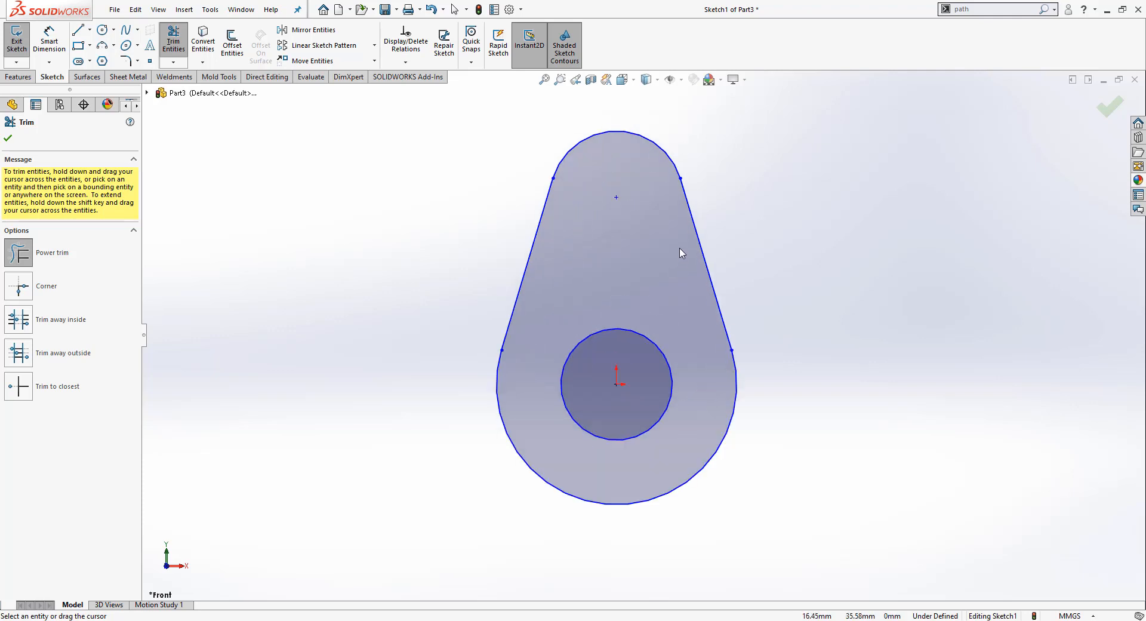
{"action": "middle_click_drag", "start_coordinate": [630, 240], "coordinate": [634, 276], "text": "ctrl"}
{"action": "scroll", "coordinate": [606, 276], "scroll_direction": "down", "scroll_amount": 5}
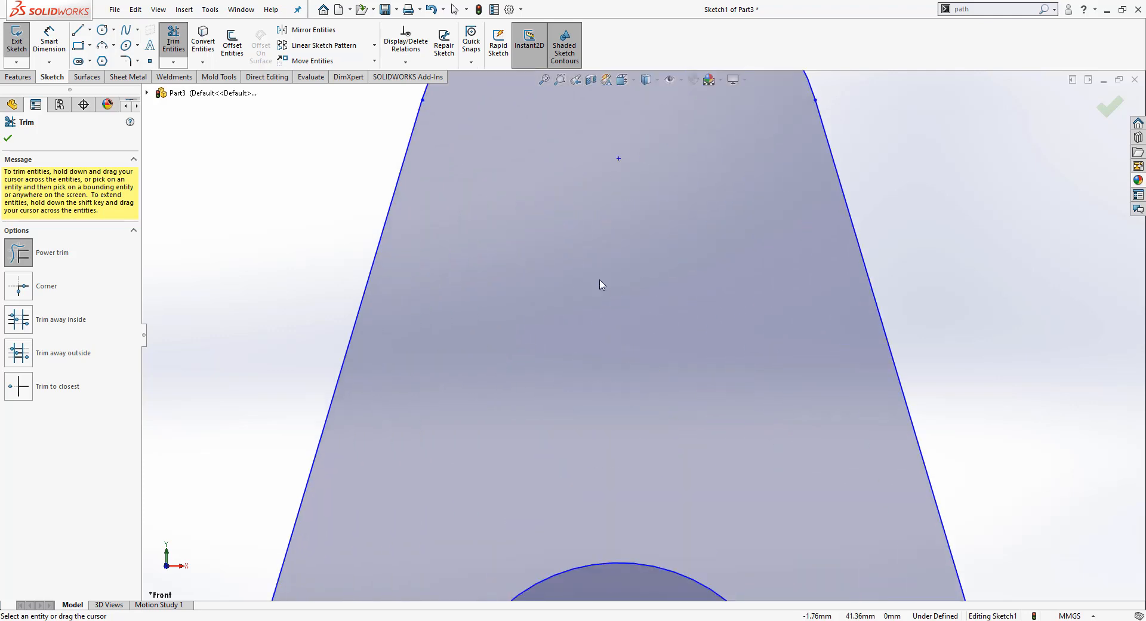
{"action": "scroll", "coordinate": [656, 307], "scroll_direction": "up", "scroll_amount": 4}
{"action": "scroll", "coordinate": [701, 362], "scroll_direction": "up", "scroll_amount": 3}
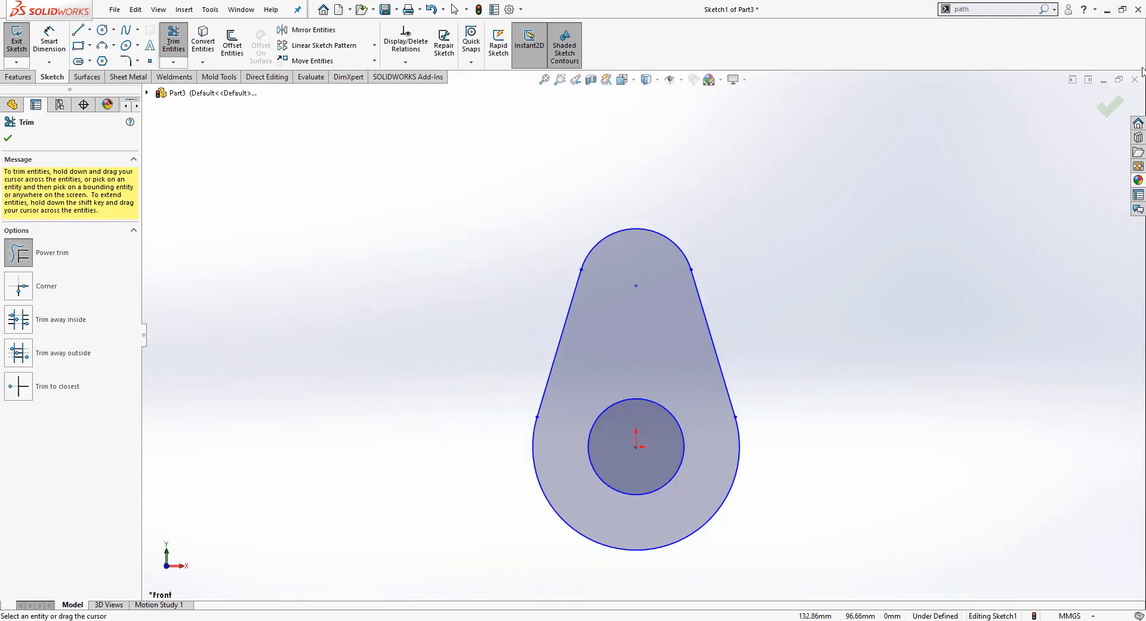
{"action": "left_click", "coordinate": [1109, 106]}
Step: Make a block from the whole cam profile, including the inner circle
{"action": "scroll", "coordinate": [703, 462], "scroll_direction": "down", "scroll_amount": 2}
{"action": "scroll", "coordinate": [632, 360], "scroll_direction": "up", "scroll_amount": 2}
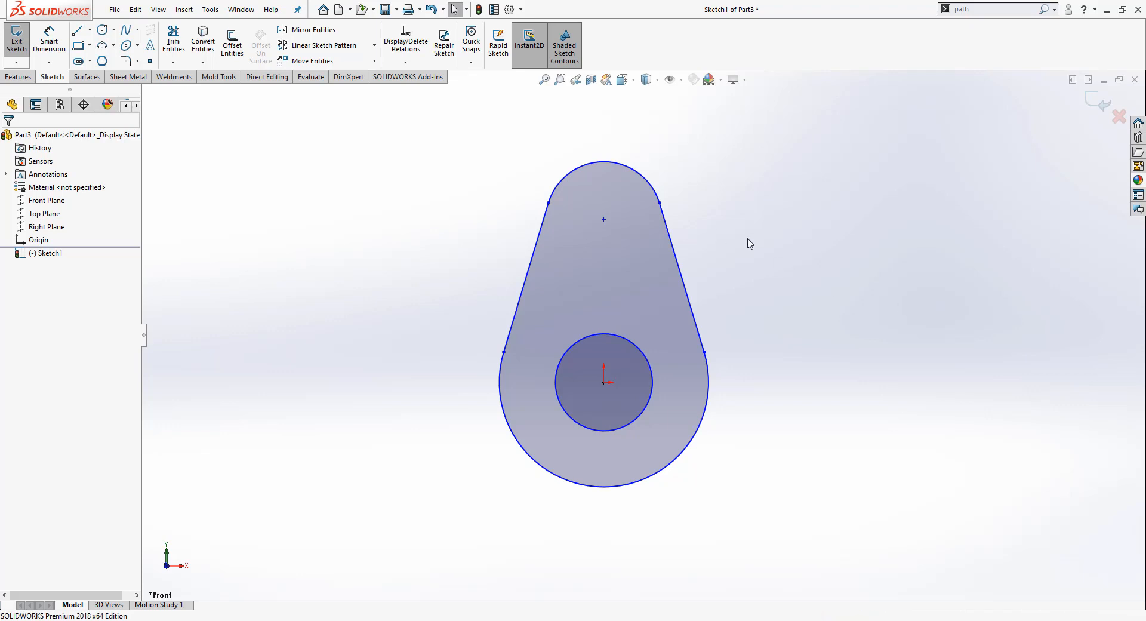
{"action": "mouse_move", "coordinate": [809, 122]}
{"action": "left_mouse_down"}
{"action": "mouse_move", "coordinate": [473, 506]}
{"action": "mouse_move", "coordinate": [442, 523]}
{"action": "left_mouse_up"}
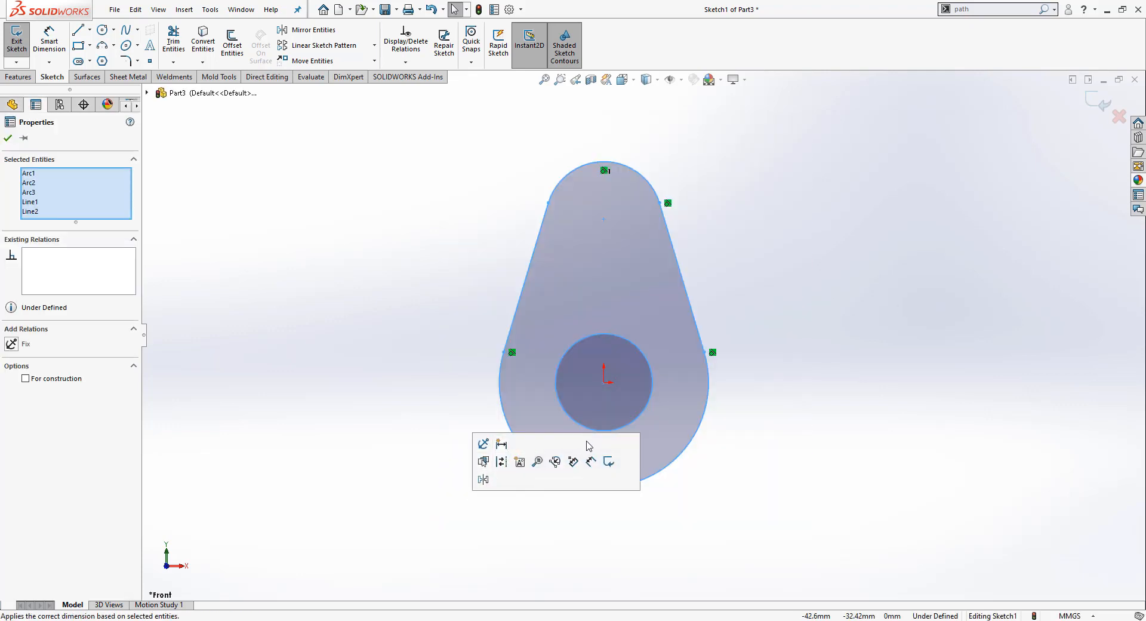
{"action": "left_click", "coordinate": [520, 462]}
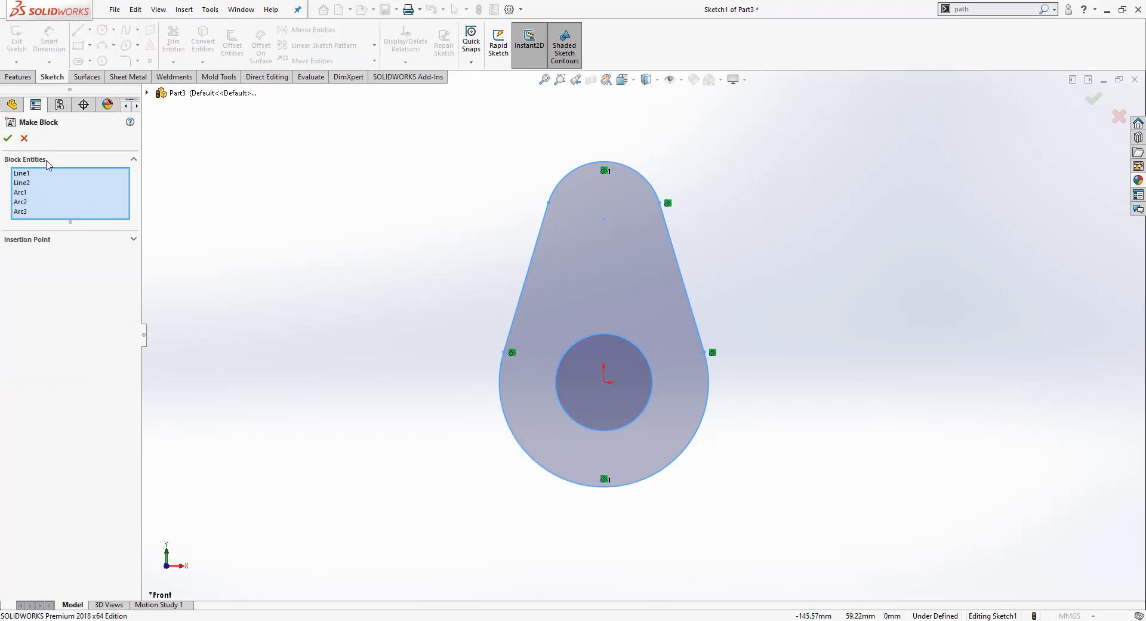
{"action": "left_click", "coordinate": [11, 139]}
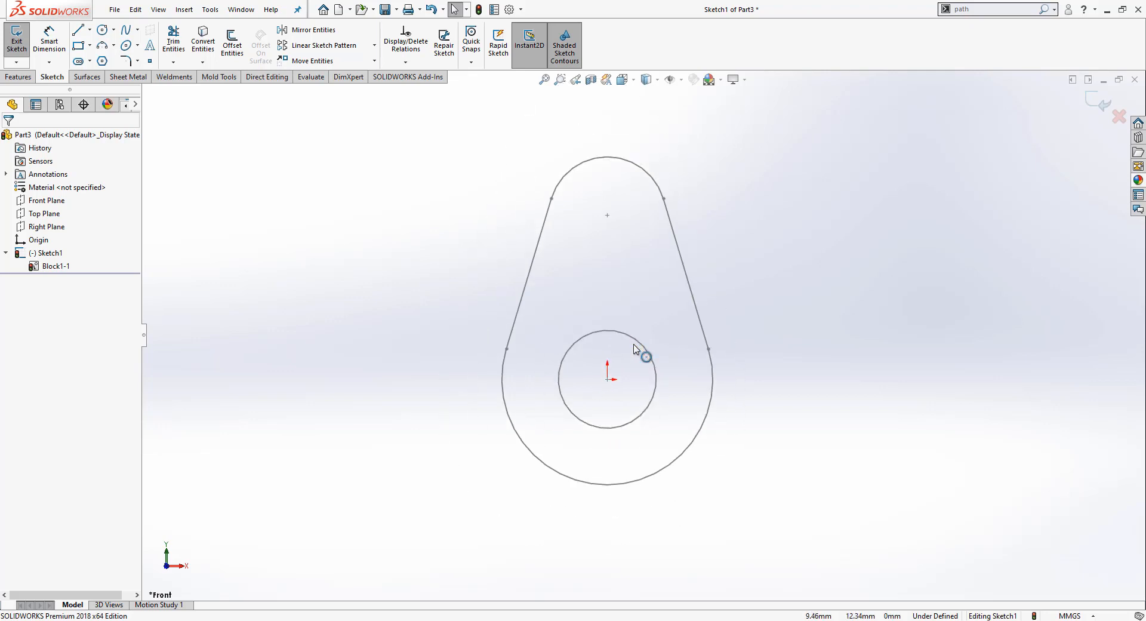
Step: Fix the cam block's centre point at the origin and try rotating the block about it
{"action": "scroll", "coordinate": [638, 346], "scroll_direction": "up", "scroll_amount": 3}
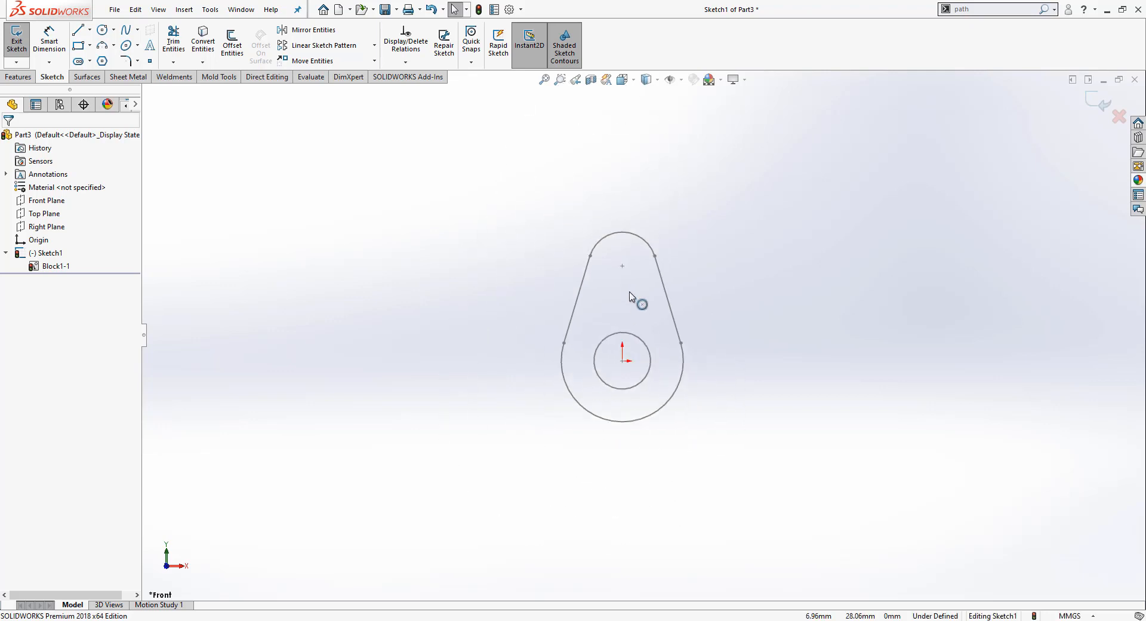
{"action": "left_click", "coordinate": [625, 365]}
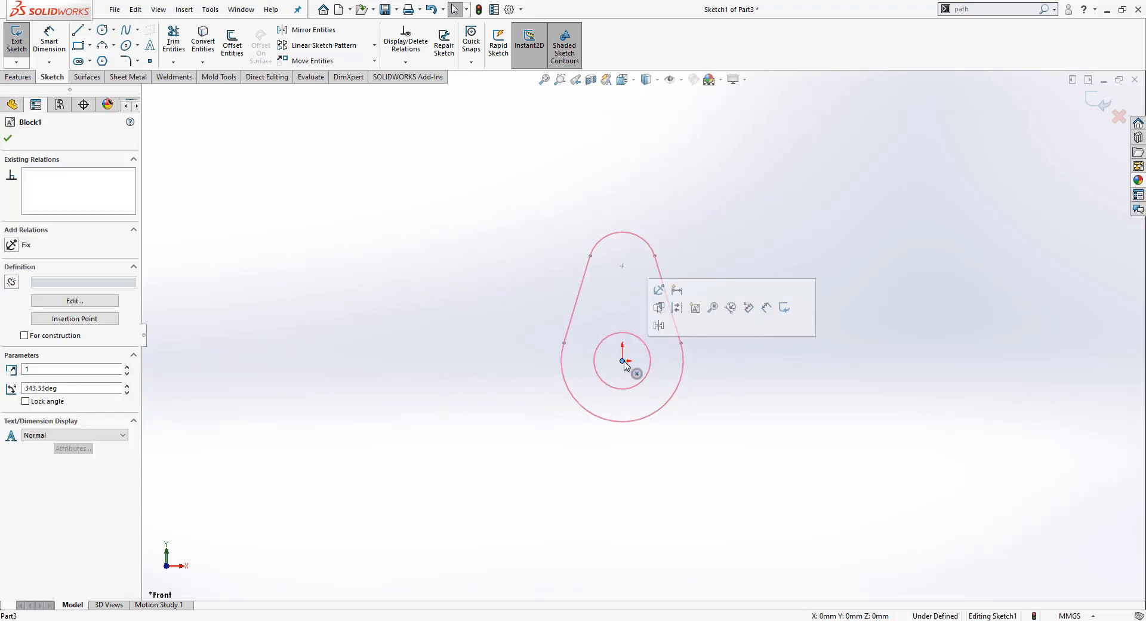
{"action": "left_click", "coordinate": [10, 245]}
{"action": "left_click", "coordinate": [9, 139]}
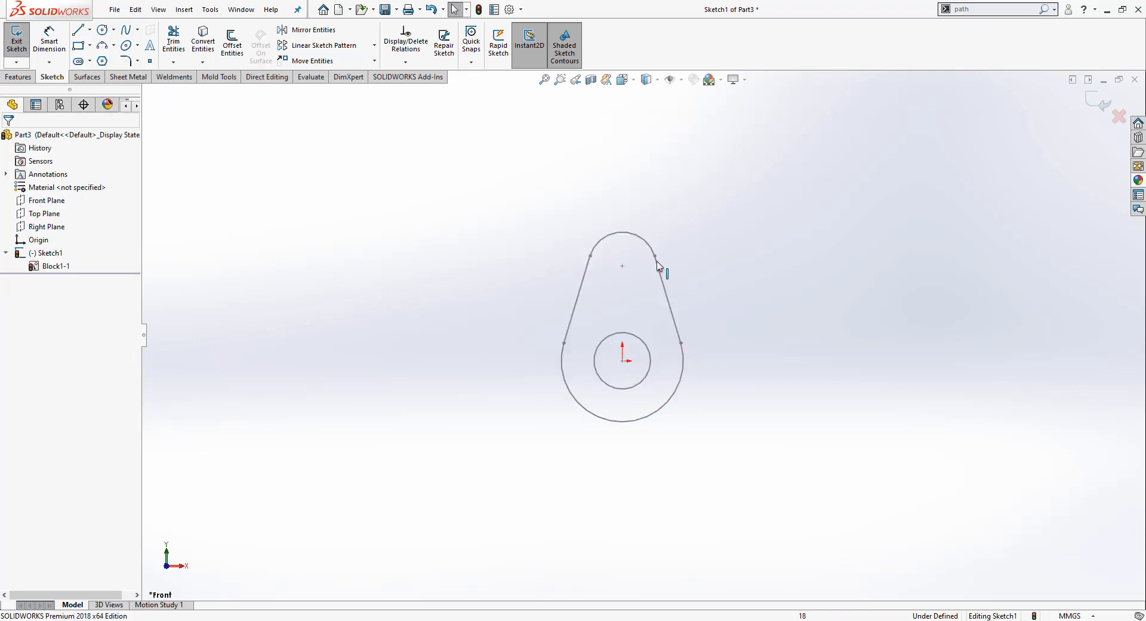
{"action": "left_click_drag", "start_coordinate": [554, 290], "coordinate": [622, 274]}
{"action": "left_click", "coordinate": [628, 300]}
Step: Sketch a circle of about 20 mm radius in the empty area to the right of the cam for the follower
{"action": "scroll", "coordinate": [662, 307], "scroll_direction": "down", "scroll_amount": 2}
{"action": "scroll", "coordinate": [667, 312], "scroll_direction": "up", "scroll_amount": 3}
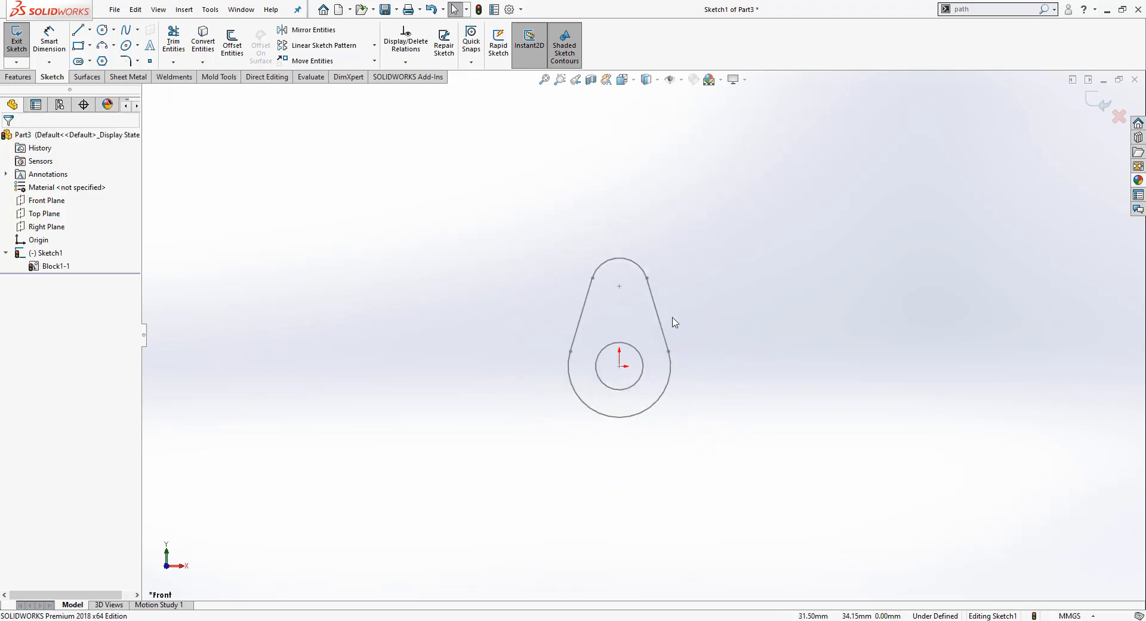
{"action": "scroll", "coordinate": [719, 326], "scroll_direction": "down", "scroll_amount": 2}
{"action": "scroll", "coordinate": [710, 298], "scroll_direction": "up", "scroll_amount": 3}
{"action": "scroll", "coordinate": [737, 274], "scroll_direction": "down", "scroll_amount": 3}
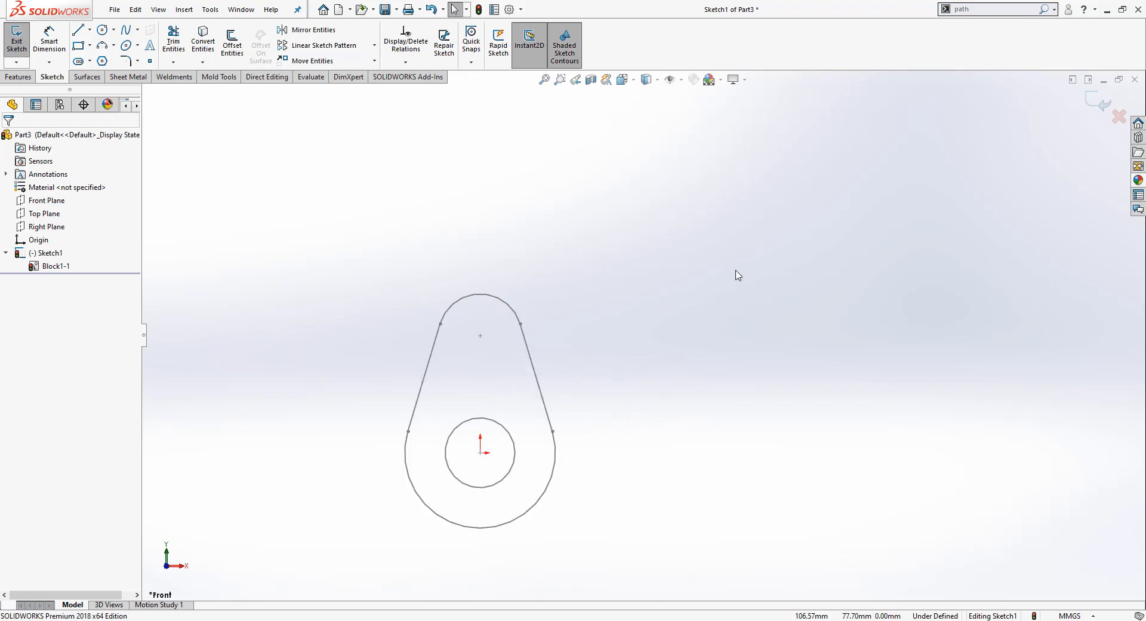
{"action": "scroll", "coordinate": [680, 292], "scroll_direction": "up", "scroll_amount": 2}
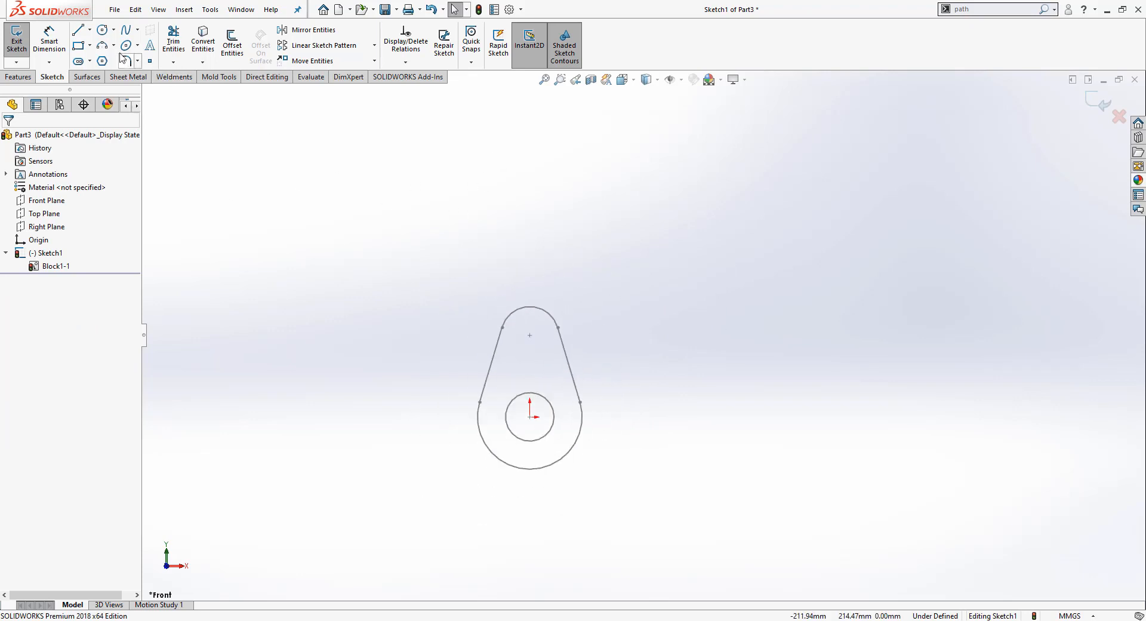
{"action": "left_click", "coordinate": [102, 29]}
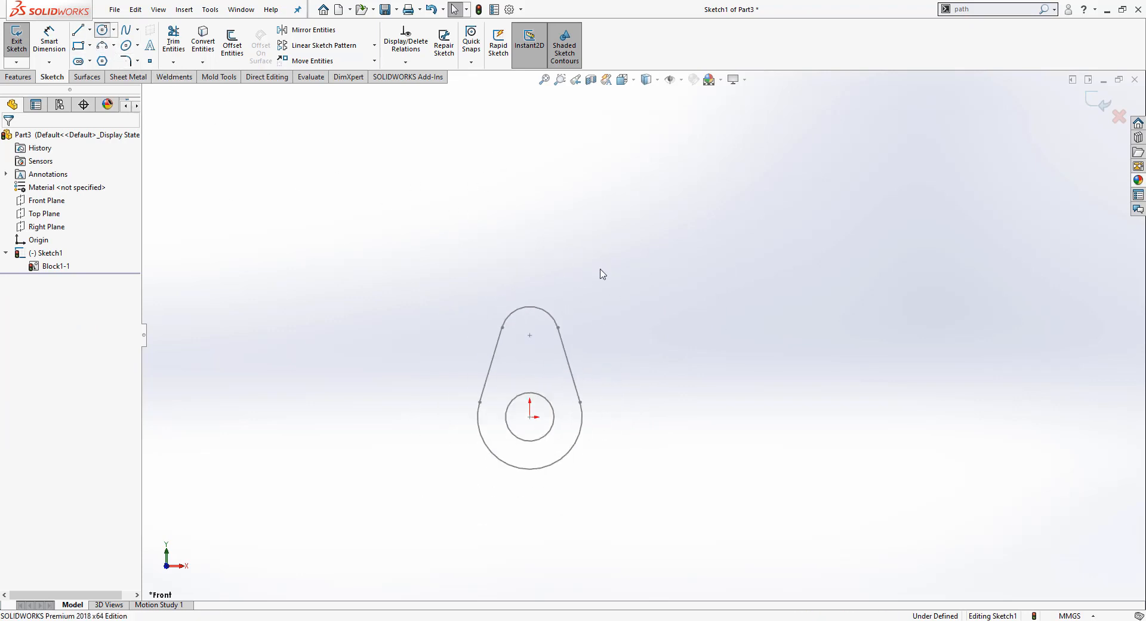
{"action": "left_click", "coordinate": [742, 308]}
{"action": "left_click", "coordinate": [765, 328]}
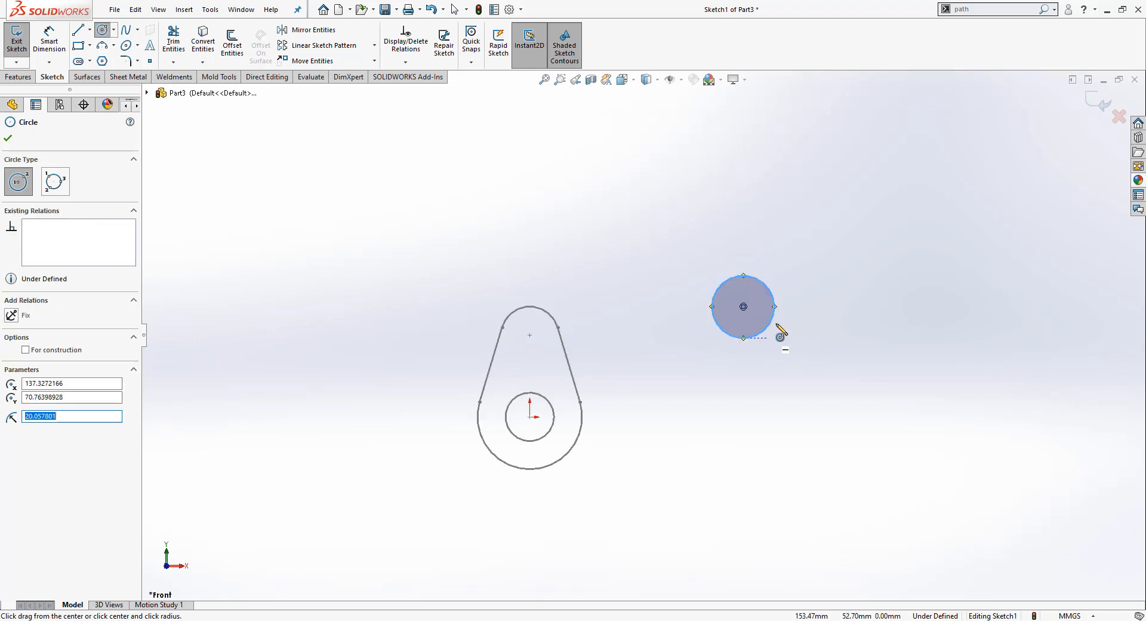
Step: Sketch a horizontal line through the follower circle's centre, extending past the circle on both sides
{"action": "scroll", "coordinate": [779, 325], "scroll_direction": "down", "scroll_amount": 2}
{"action": "key", "text": "l"}
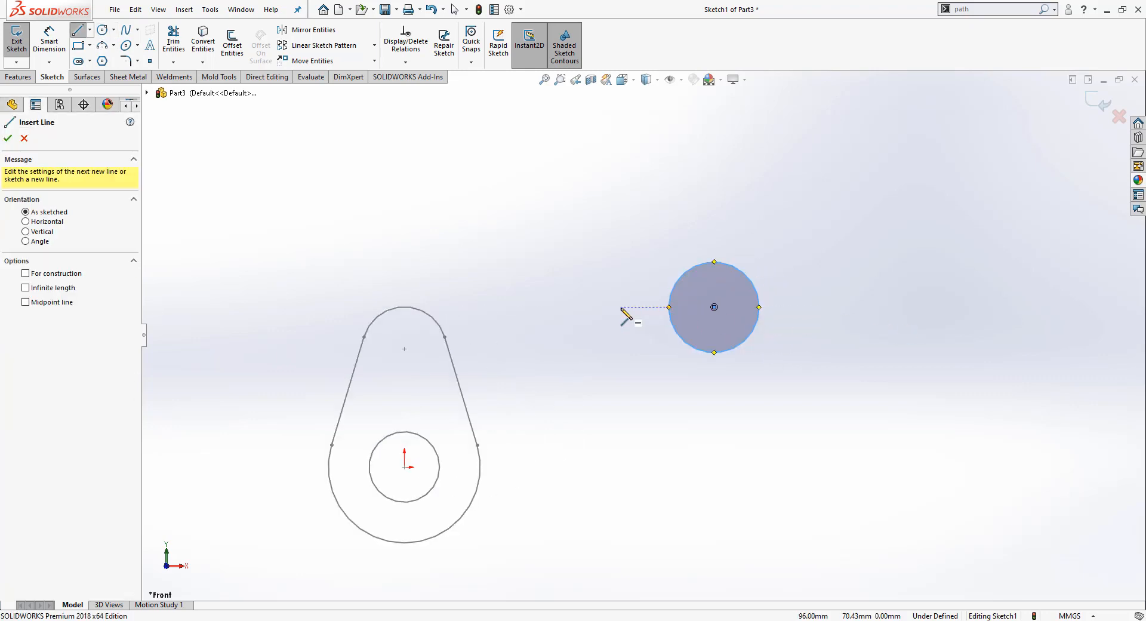
{"action": "left_click", "coordinate": [620, 306]}
{"action": "left_click", "coordinate": [804, 307]}
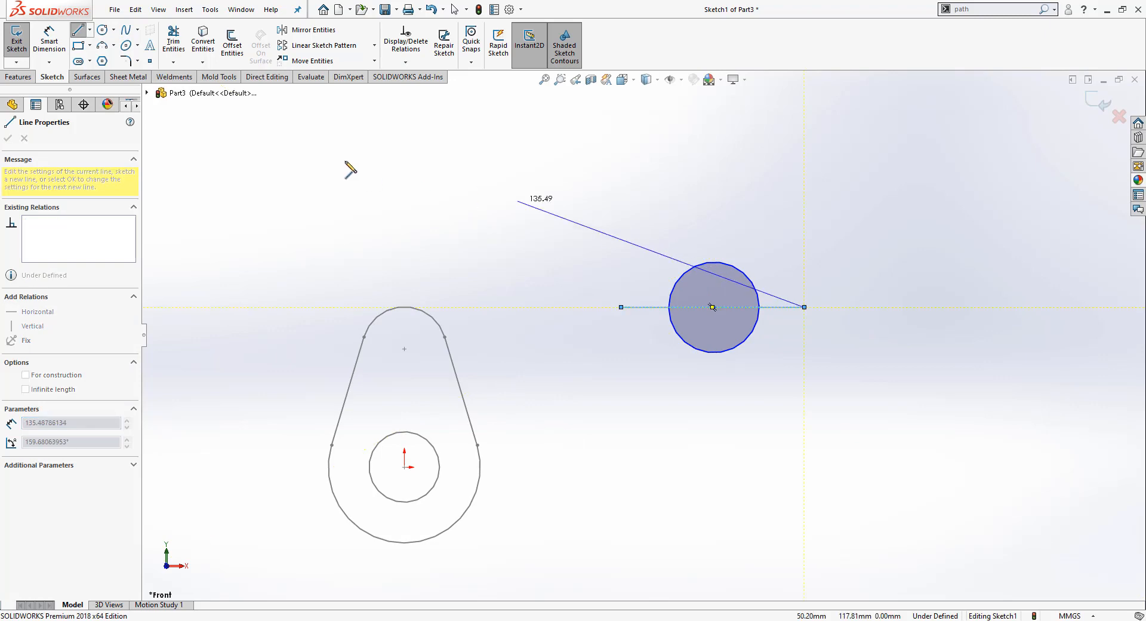
Step: Power trim the follower circle's upper half and the line's overhanging ends to leave a closed lower semicircle
{"action": "left_click", "coordinate": [174, 42]}
{"action": "left_click_drag", "start_coordinate": [708, 266], "coordinate": [634, 292]}
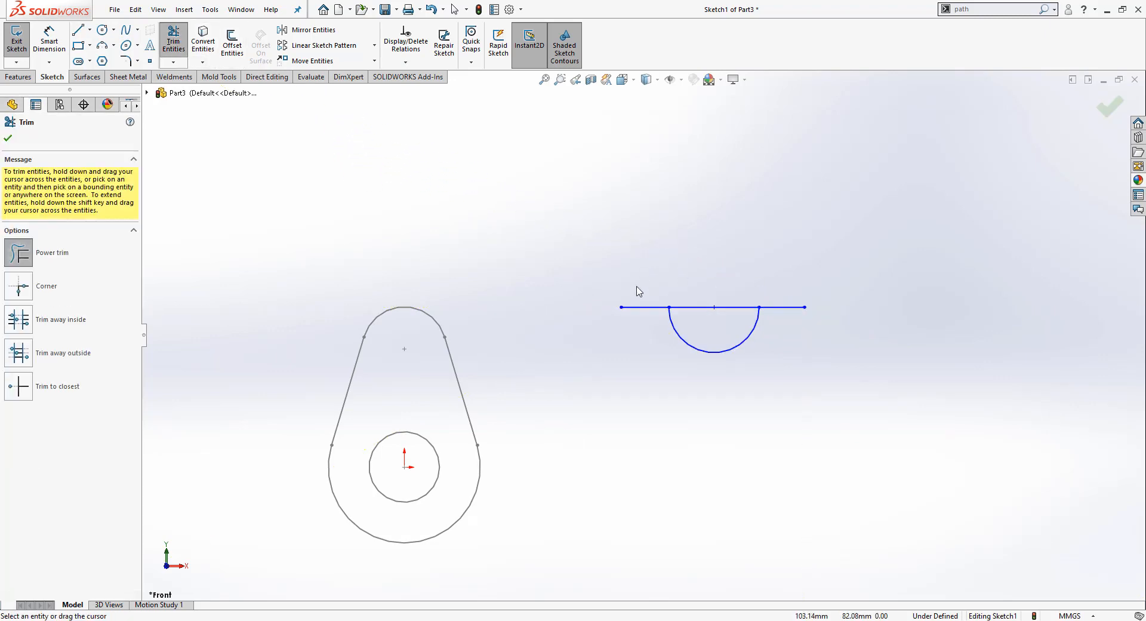
{"action": "left_click_drag", "start_coordinate": [756, 284], "coordinate": [765, 313]}
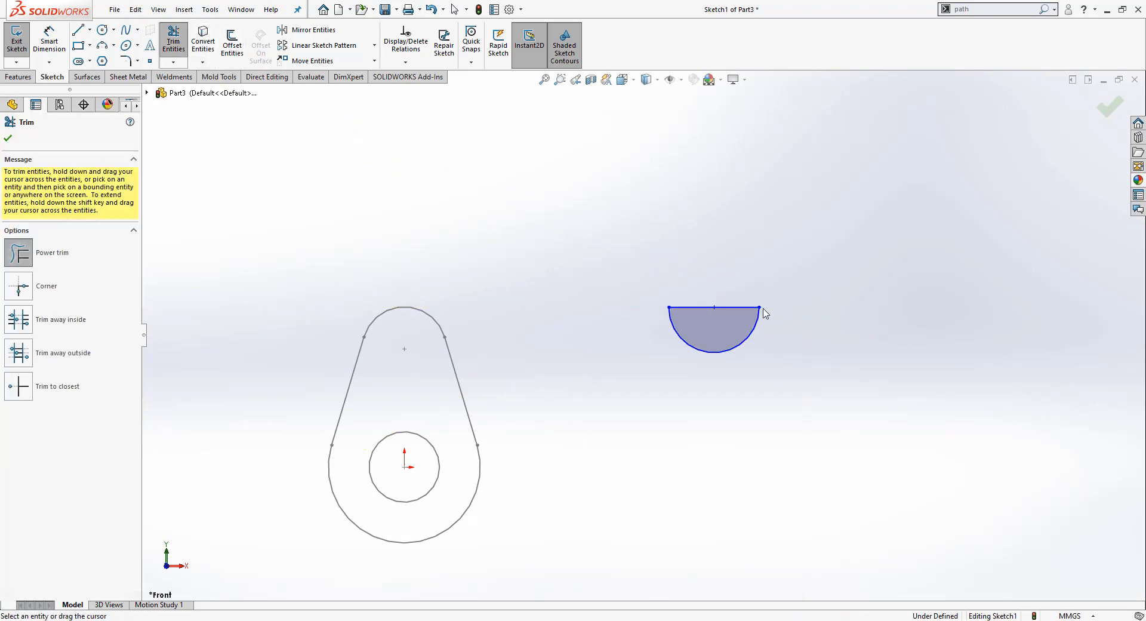
Step: Sketch an upright corner rectangle about 14 mm wide and 71 mm tall just above the semicircle as the follower stem
{"action": "left_click", "coordinate": [78, 45]}
{"action": "left_click_drag", "start_coordinate": [728, 117], "coordinate": [696, 277]}
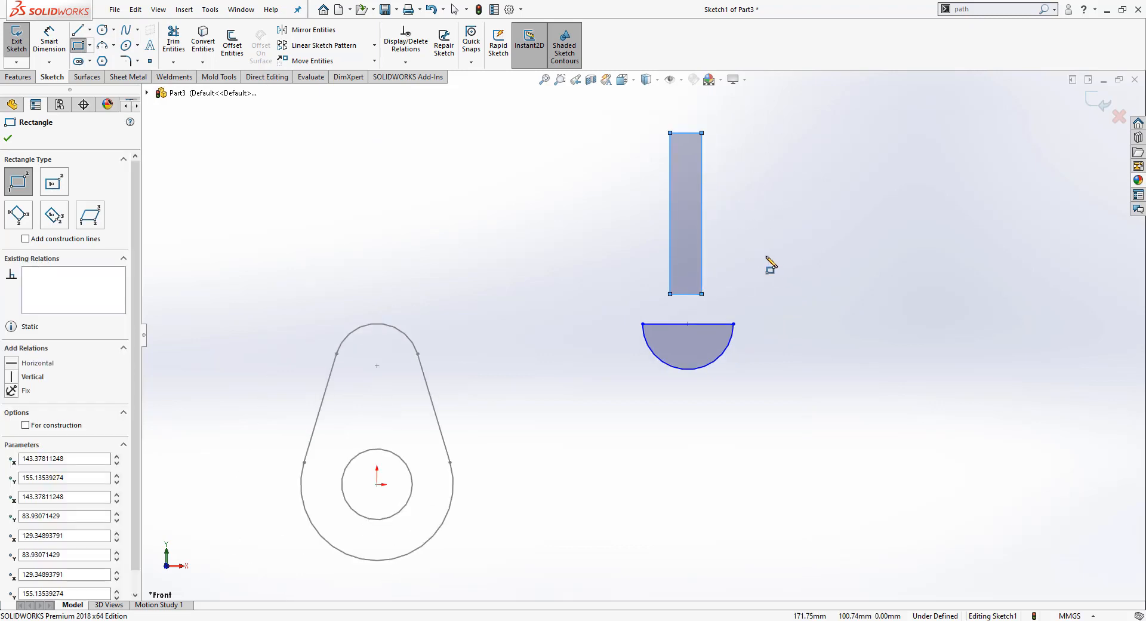
{"action": "right_click", "coordinate": [769, 261]}
{"action": "left_click", "coordinate": [788, 240]}
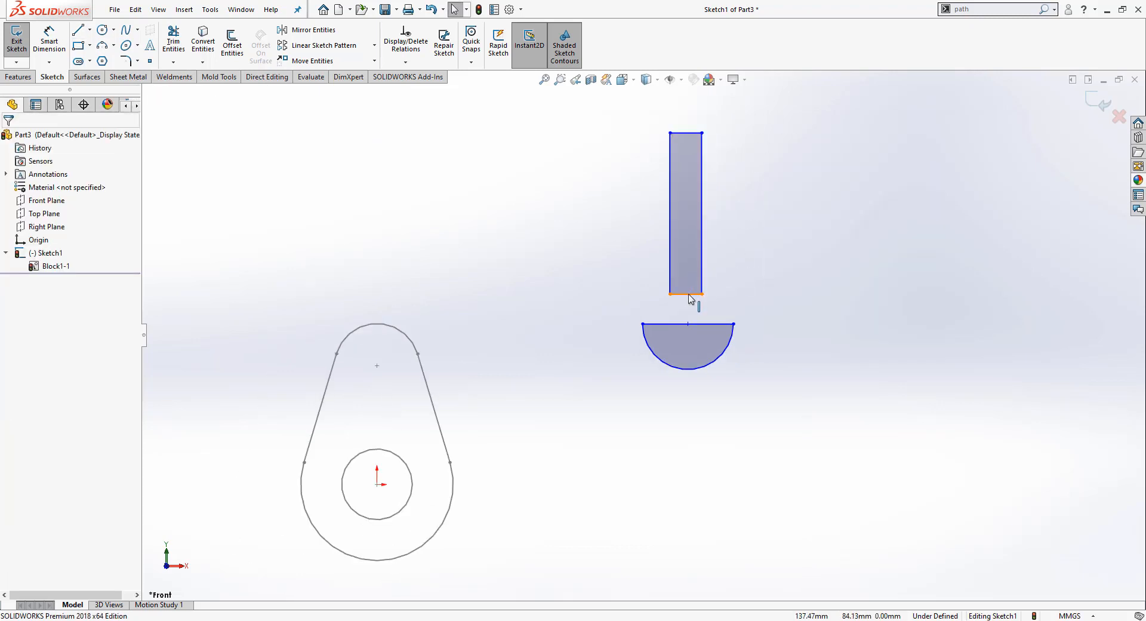
{"action": "left_click", "coordinate": [686, 294]}
{"action": "left_click", "coordinate": [688, 323], "text": "ctrl"}
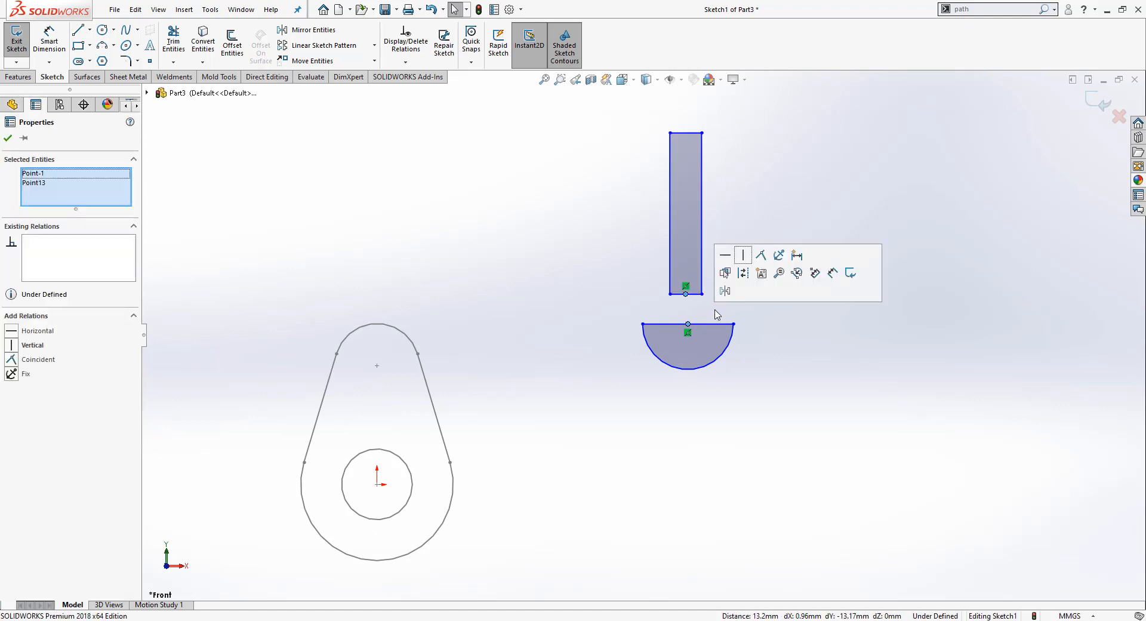
{"action": "left_click", "coordinate": [770, 213]}
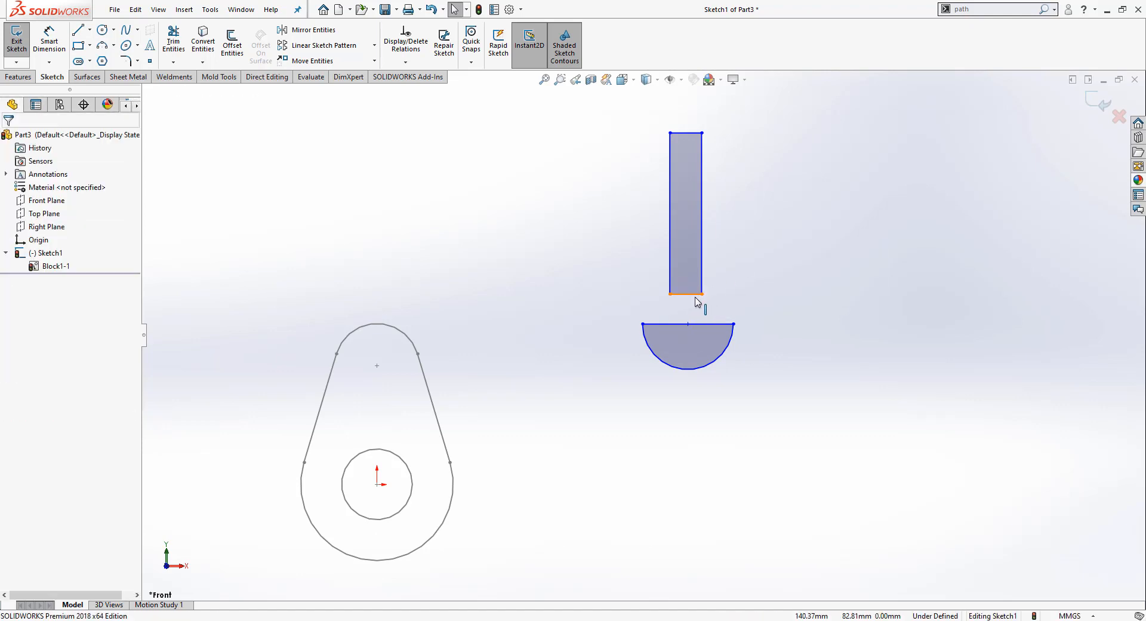
Step: Add a midpoint relation between the rectangle's bottom edge and the semicircle's centre point
{"action": "left_click", "coordinate": [694, 294]}
{"action": "left_click", "coordinate": [688, 323], "text": "ctrl"}
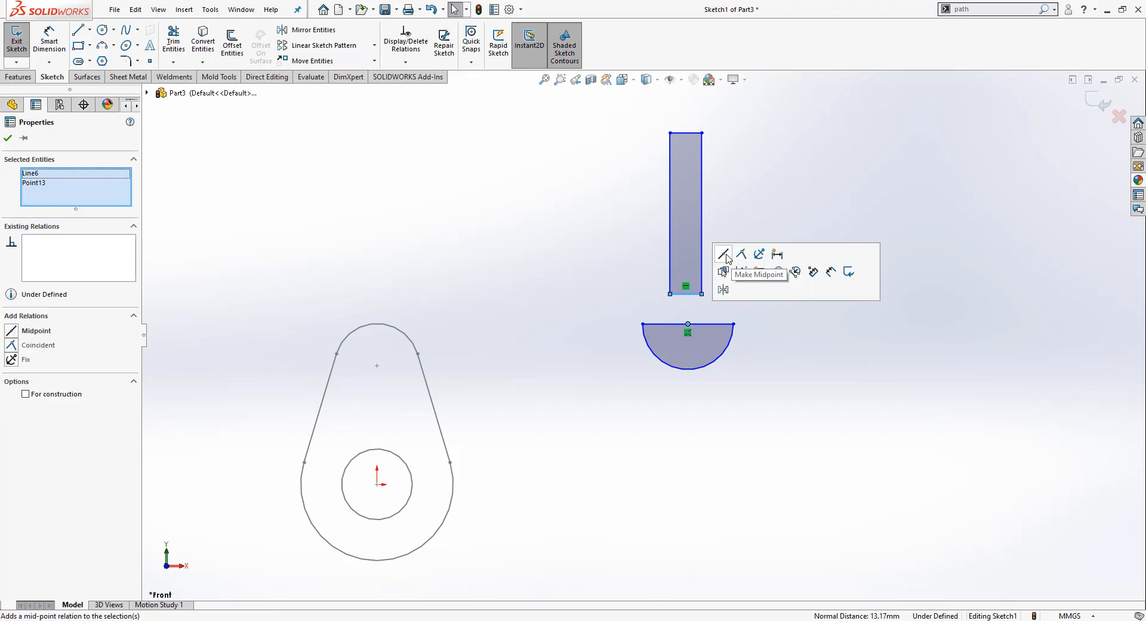
{"action": "left_click", "coordinate": [726, 254]}
{"action": "left_click", "coordinate": [780, 179]}
Step: Make a block from the whole follower profile, including the rectangular stem and the semicircle
{"action": "scroll", "coordinate": [711, 226], "scroll_direction": "down", "scroll_amount": 1}
{"action": "scroll", "coordinate": [635, 350], "scroll_direction": "up", "scroll_amount": 1}
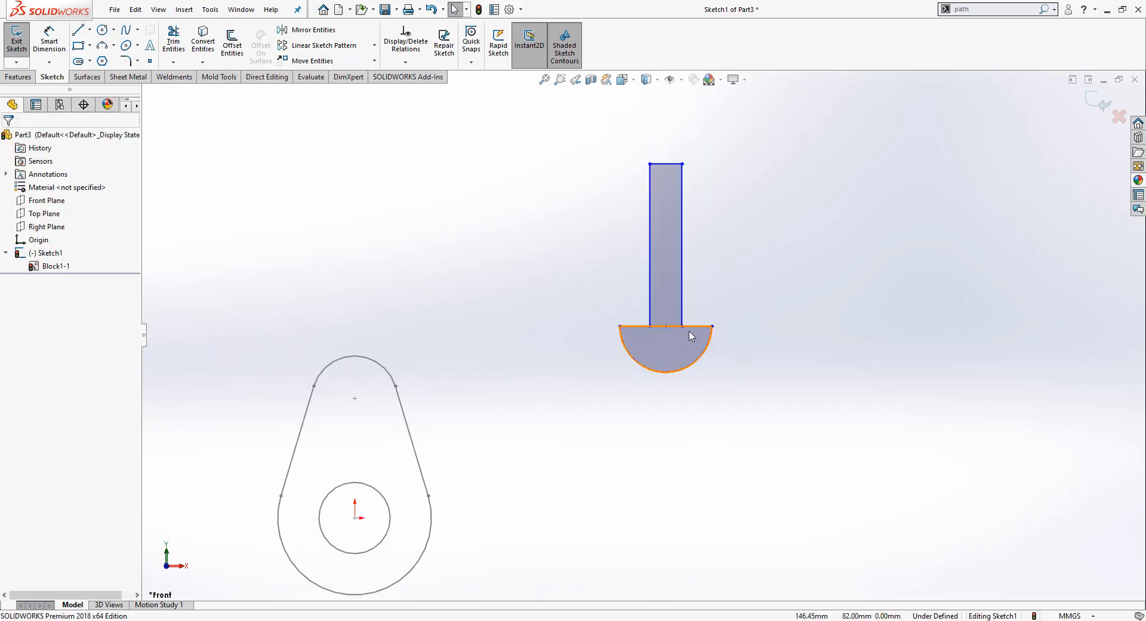
{"action": "scroll", "coordinate": [689, 335], "scroll_direction": "down", "scroll_amount": 1}
{"action": "scroll", "coordinate": [660, 320], "scroll_direction": "up", "scroll_amount": 3}
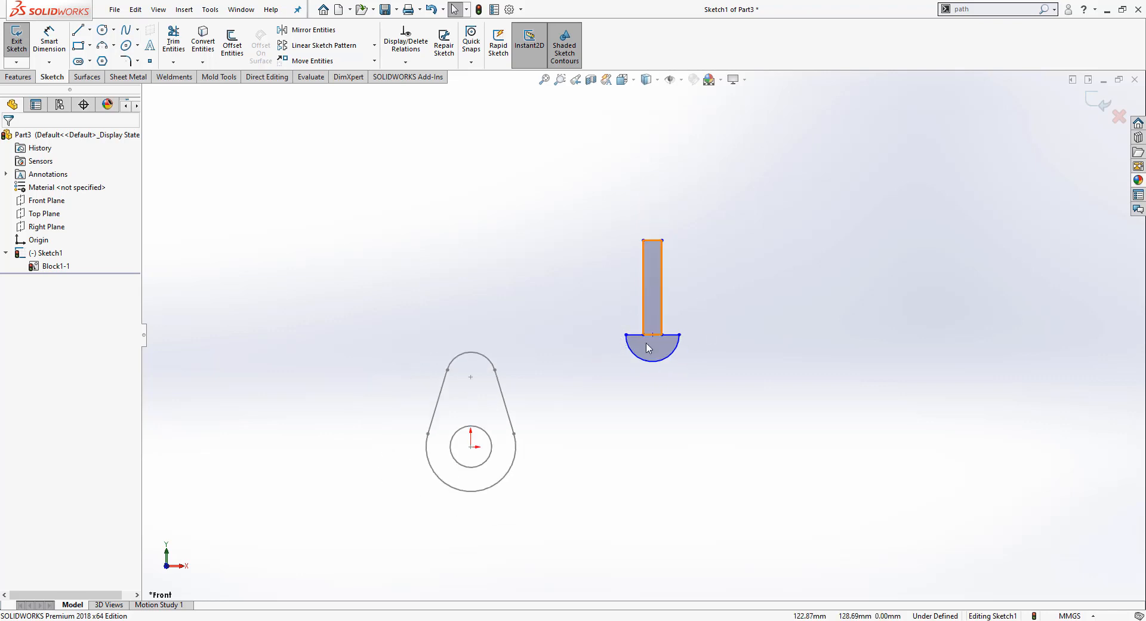
{"action": "scroll", "coordinate": [656, 349], "scroll_direction": "down", "scroll_amount": 2}
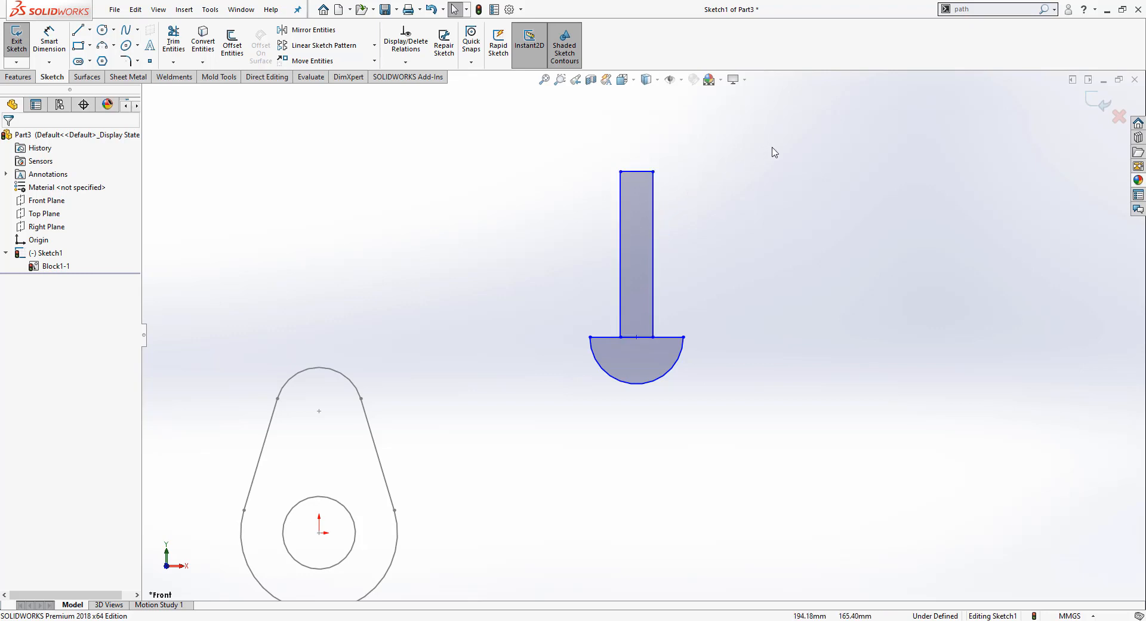
{"action": "left_click_drag", "start_coordinate": [779, 138], "coordinate": [526, 456]}
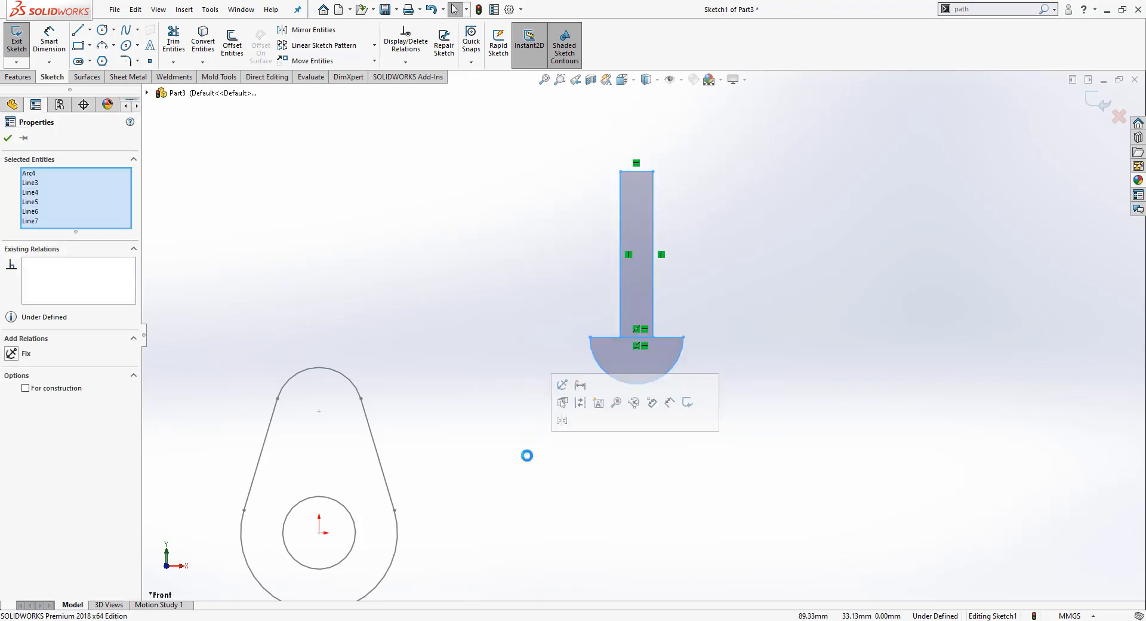
{"action": "left_click", "coordinate": [598, 403]}
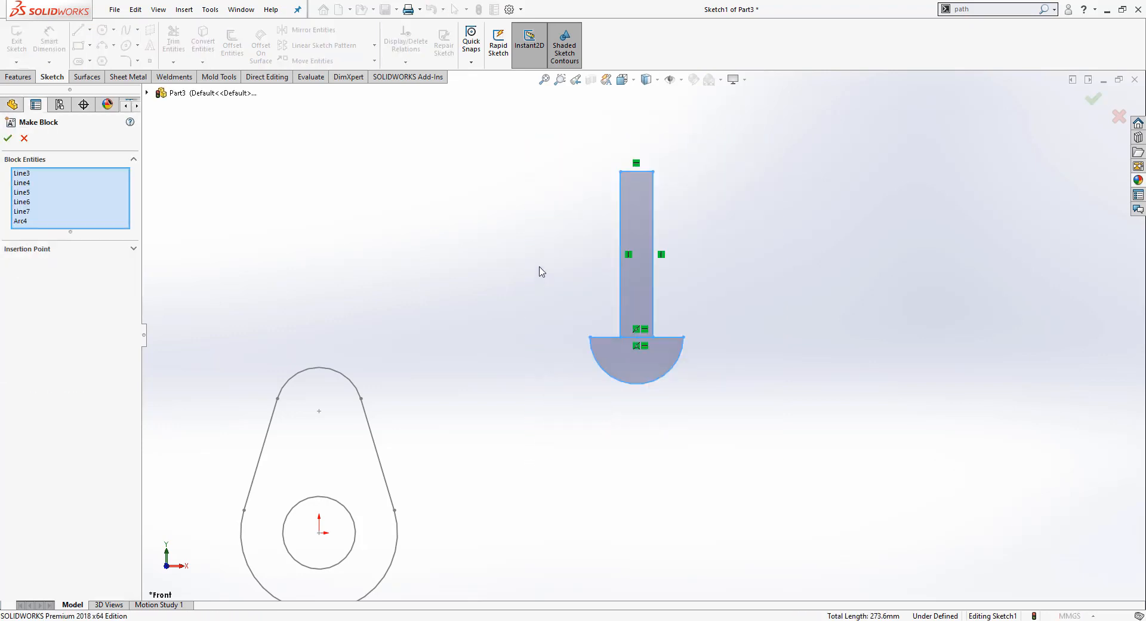
{"action": "left_click", "coordinate": [8, 140]}
Step: Add a vertical relation between the follower block's semicircle centre point and the cam block's centre at the origin
{"action": "scroll", "coordinate": [576, 360], "scroll_direction": "down", "scroll_amount": 3}
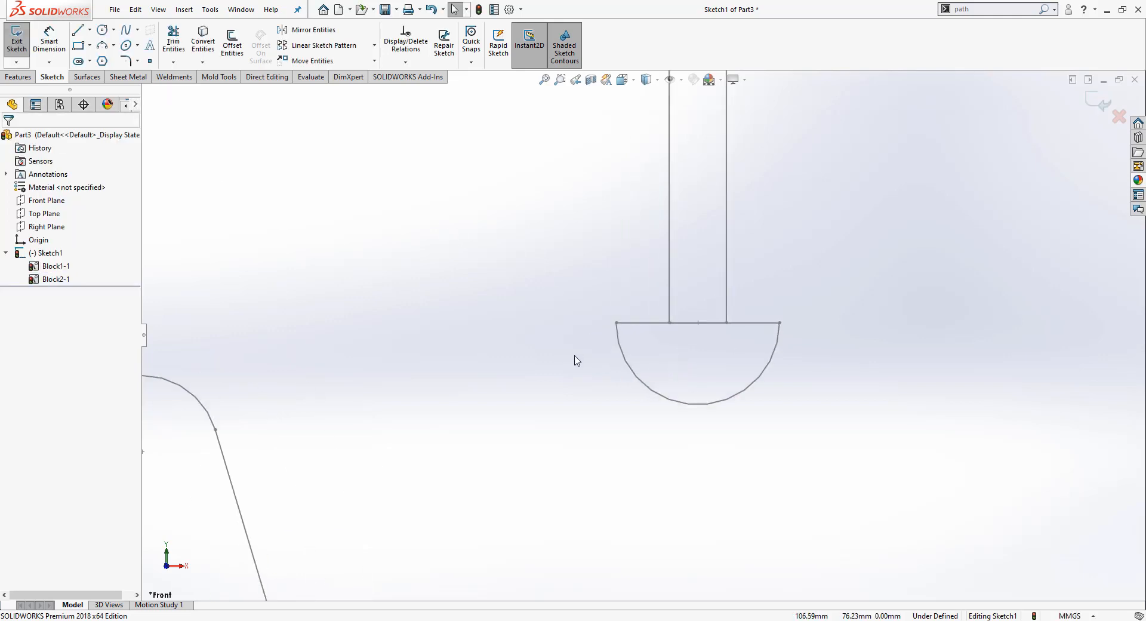
{"action": "scroll", "coordinate": [676, 322], "scroll_direction": "up", "scroll_amount": 3}
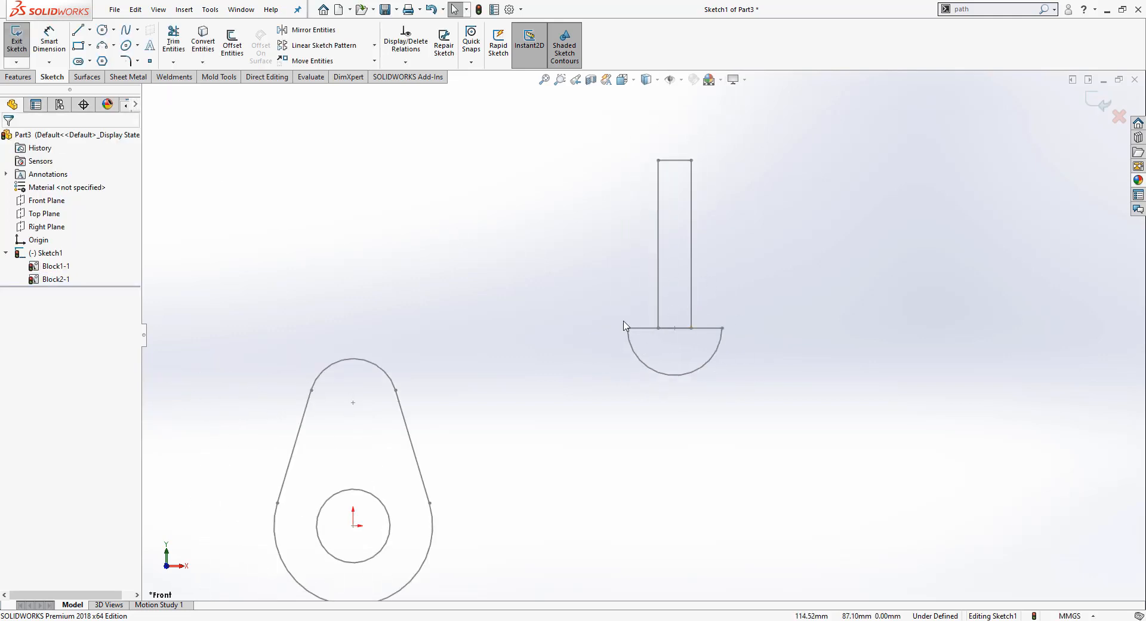
{"action": "scroll", "coordinate": [639, 321], "scroll_direction": "down", "scroll_amount": 2}
{"action": "scroll", "coordinate": [614, 347], "scroll_direction": "up", "scroll_amount": 4}
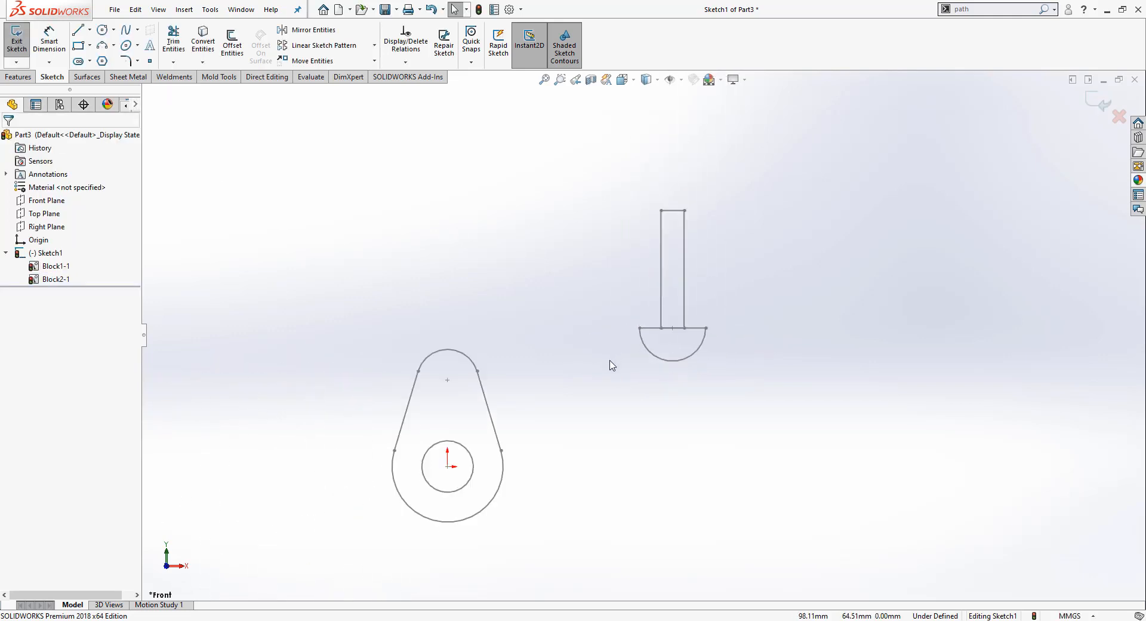
{"action": "scroll", "coordinate": [608, 363], "scroll_direction": "down", "scroll_amount": 1}
{"action": "scroll", "coordinate": [477, 414], "scroll_direction": "up", "scroll_amount": 1}
{"action": "scroll", "coordinate": [561, 384], "scroll_direction": "down", "scroll_amount": 2}
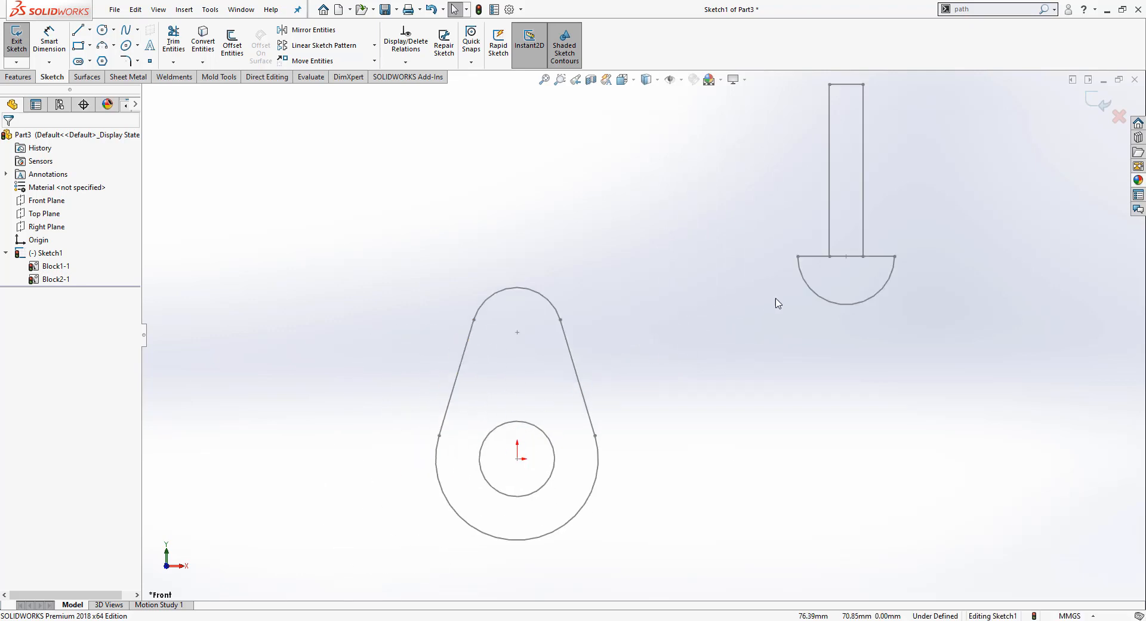
{"action": "left_click", "coordinate": [846, 258]}
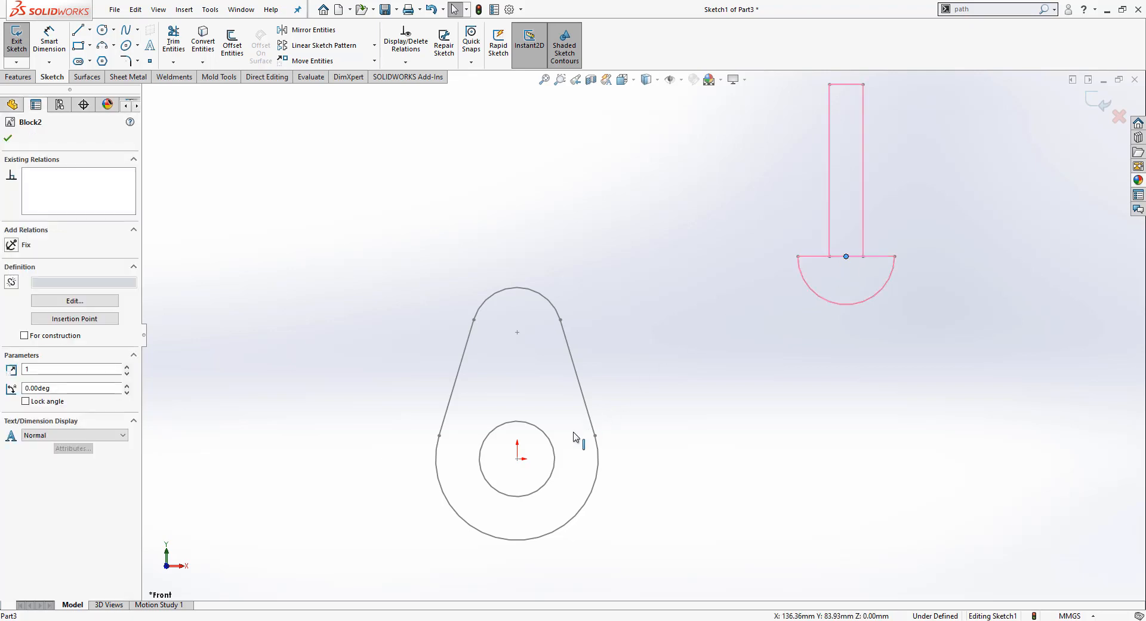
{"action": "left_click", "coordinate": [518, 459], "text": "ctrl"}
{"action": "left_click", "coordinate": [571, 389]}
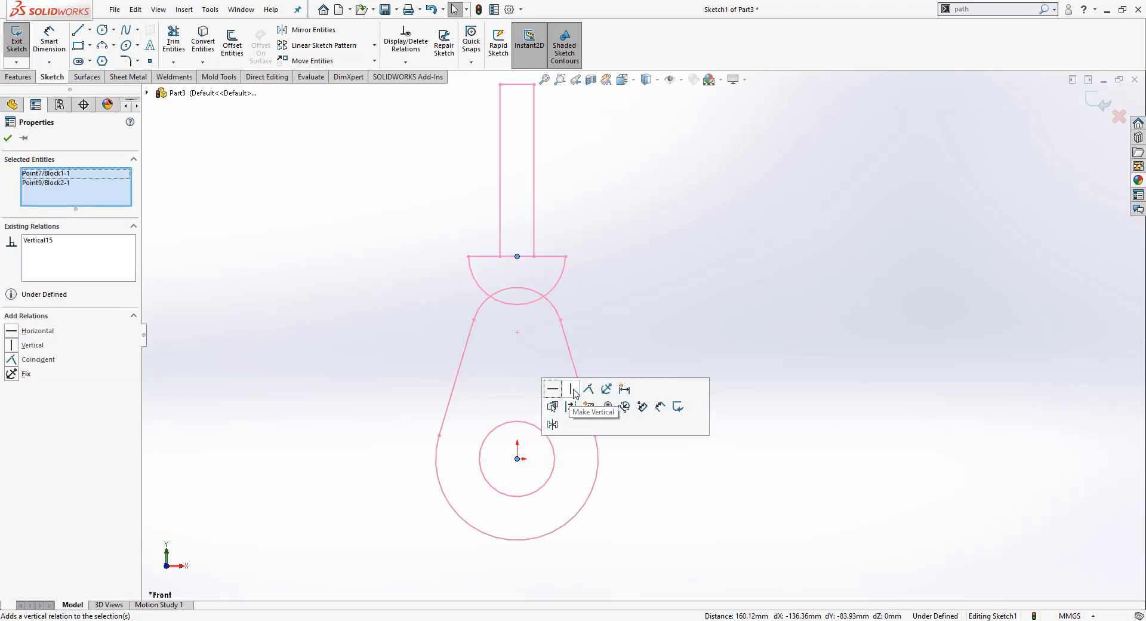
{"action": "left_click", "coordinate": [621, 320]}
Step: Move the follower block straight up until it sits clear above the cam
{"action": "scroll", "coordinate": [601, 347], "scroll_direction": "up", "scroll_amount": 2}
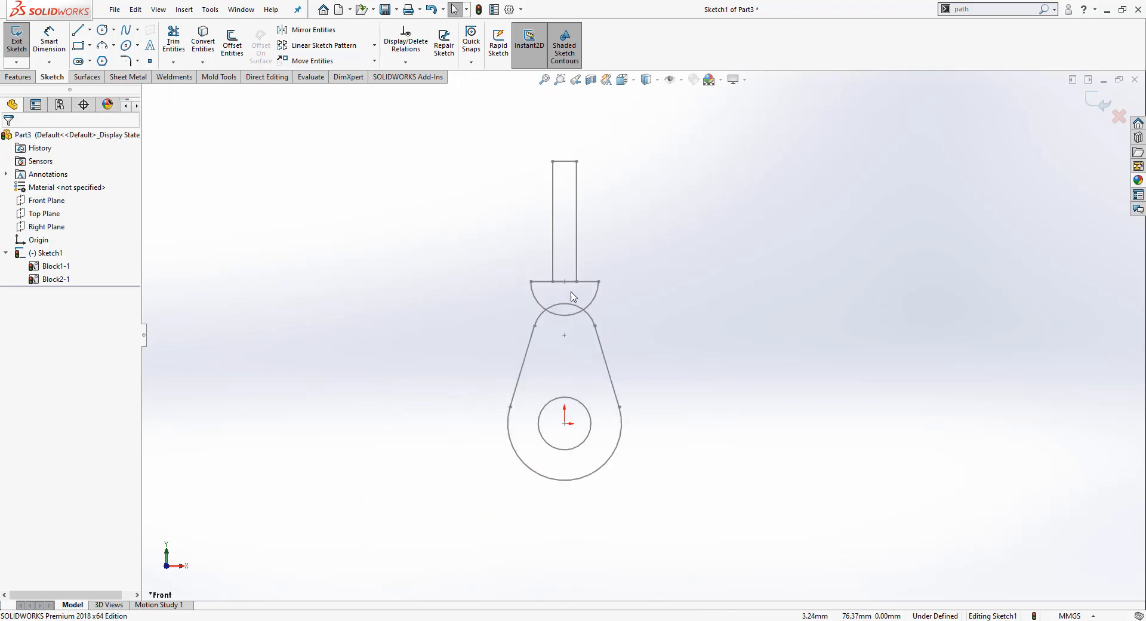
{"action": "left_click_drag", "start_coordinate": [566, 254], "coordinate": [564, 232]}
{"action": "left_click", "coordinate": [661, 309]}
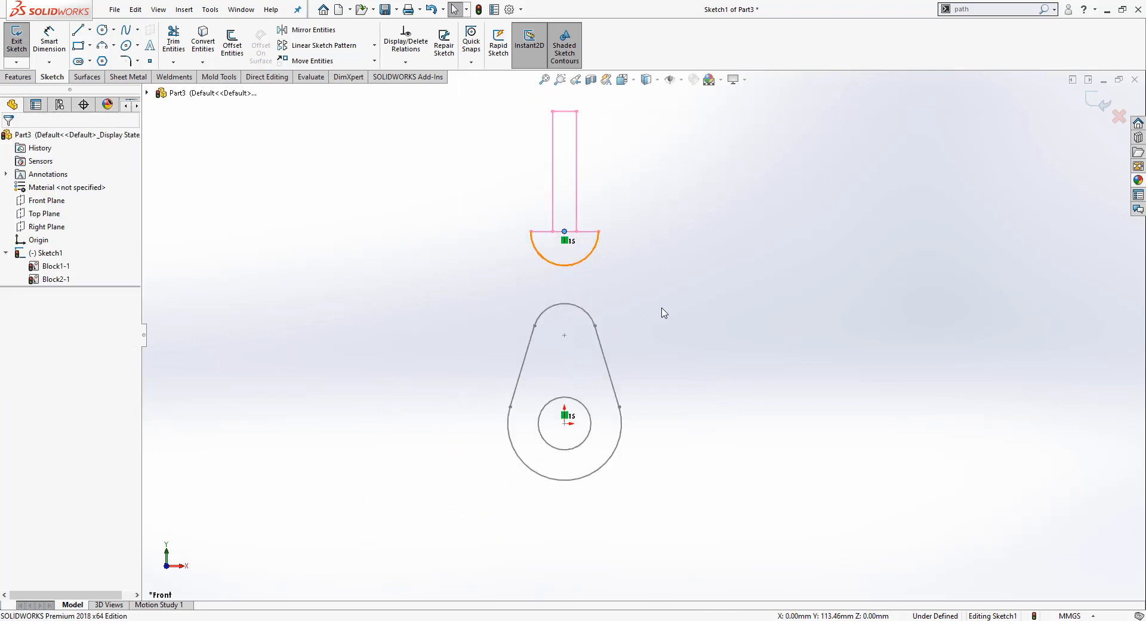
{"action": "scroll", "coordinate": [596, 357], "scroll_direction": "down", "scroll_amount": 1}
{"action": "scroll", "coordinate": [597, 324], "scroll_direction": "up", "scroll_amount": 1}
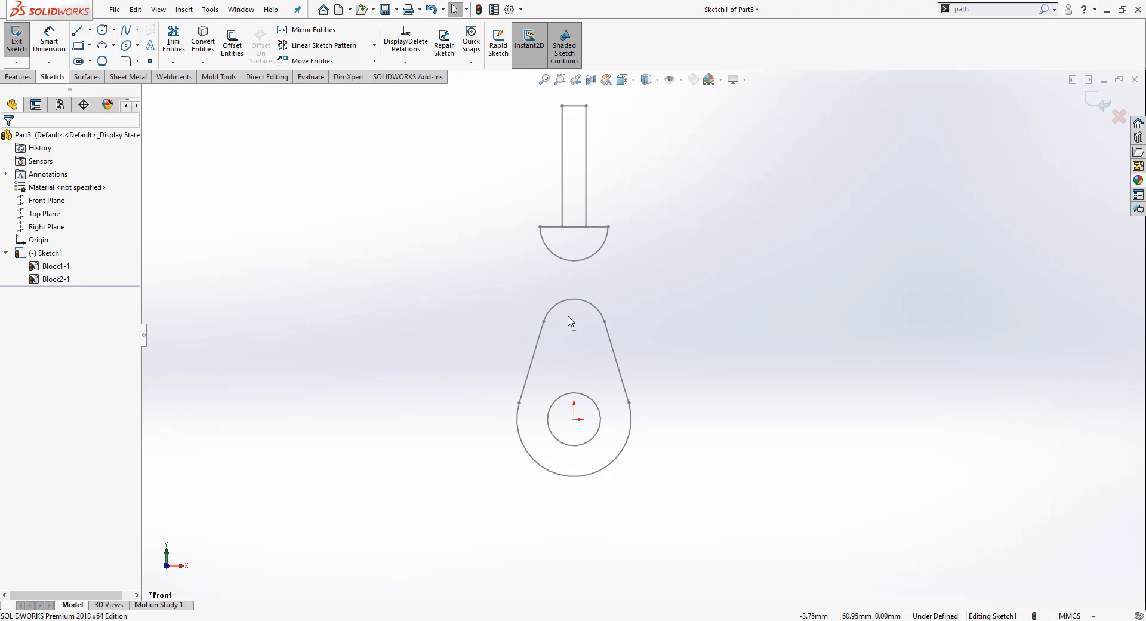
{"action": "scroll", "coordinate": [568, 322], "scroll_direction": "down", "scroll_amount": 2}
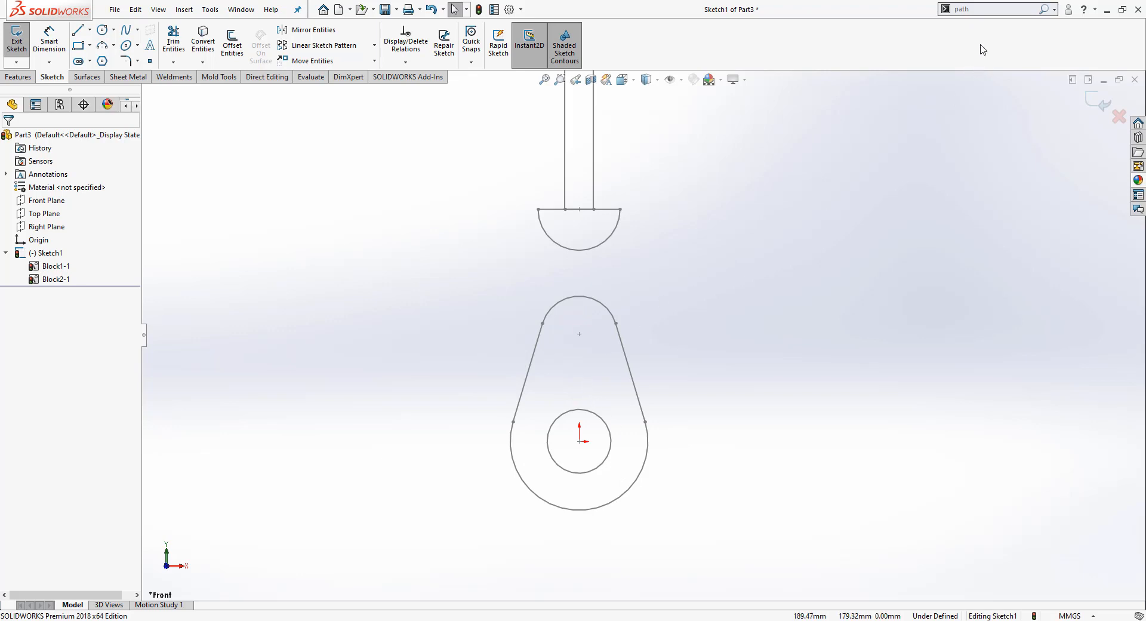
{"action": "left_click", "coordinate": [988, 11]}
{"action": "right_click", "coordinate": [12, 620]}
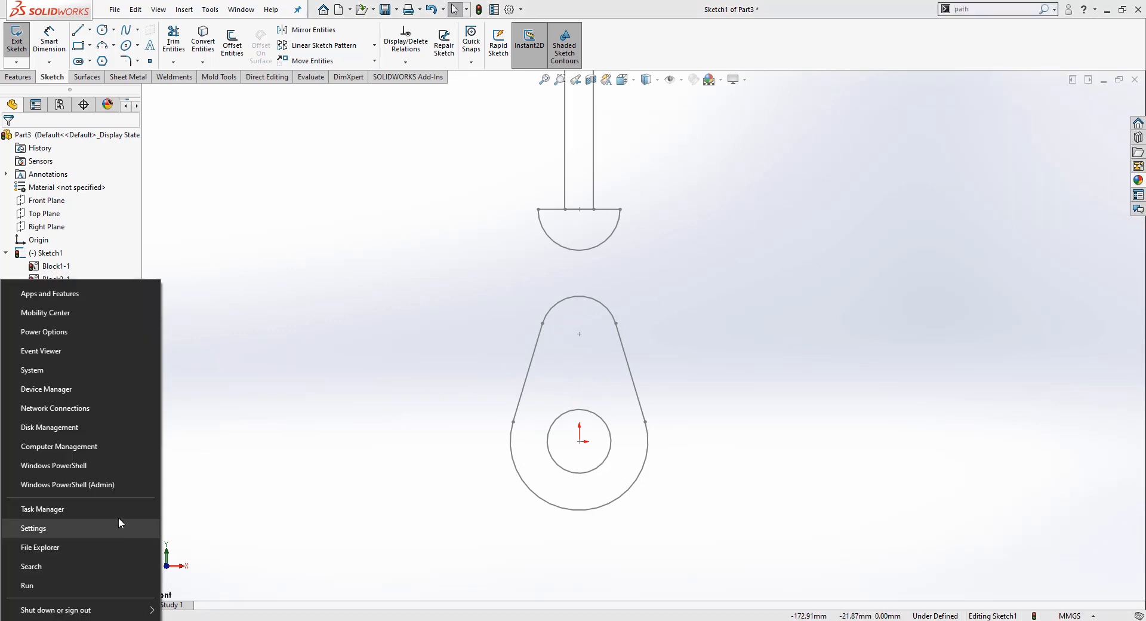
{"action": "left_click", "coordinate": [967, 161]}
{"action": "left_click", "coordinate": [1002, 9]}
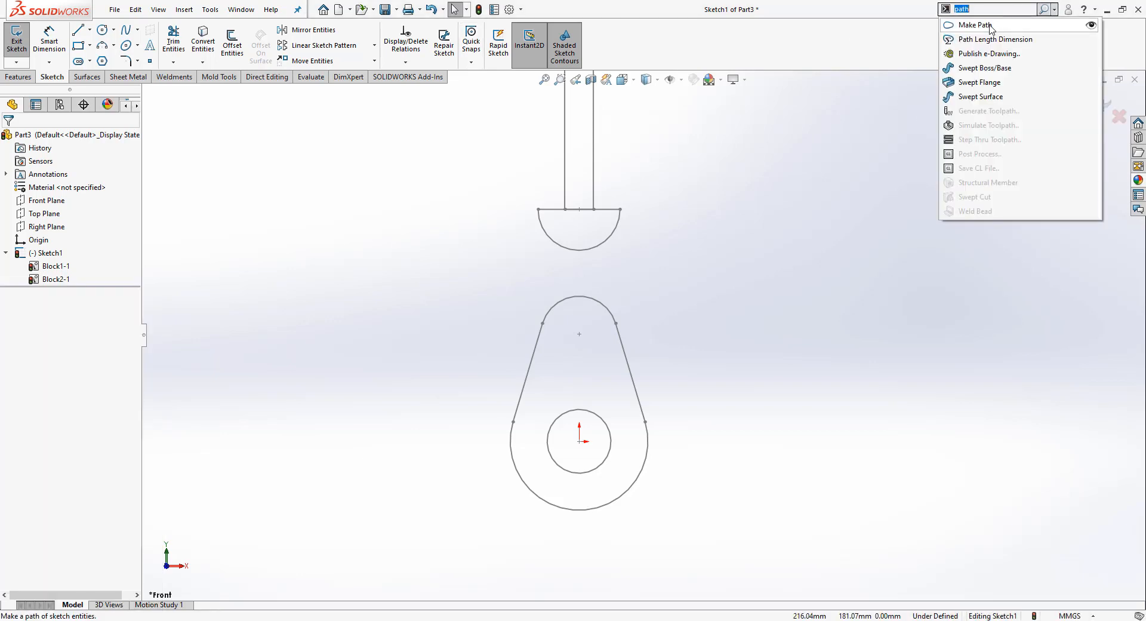
{"action": "left_click", "coordinate": [975, 25]}
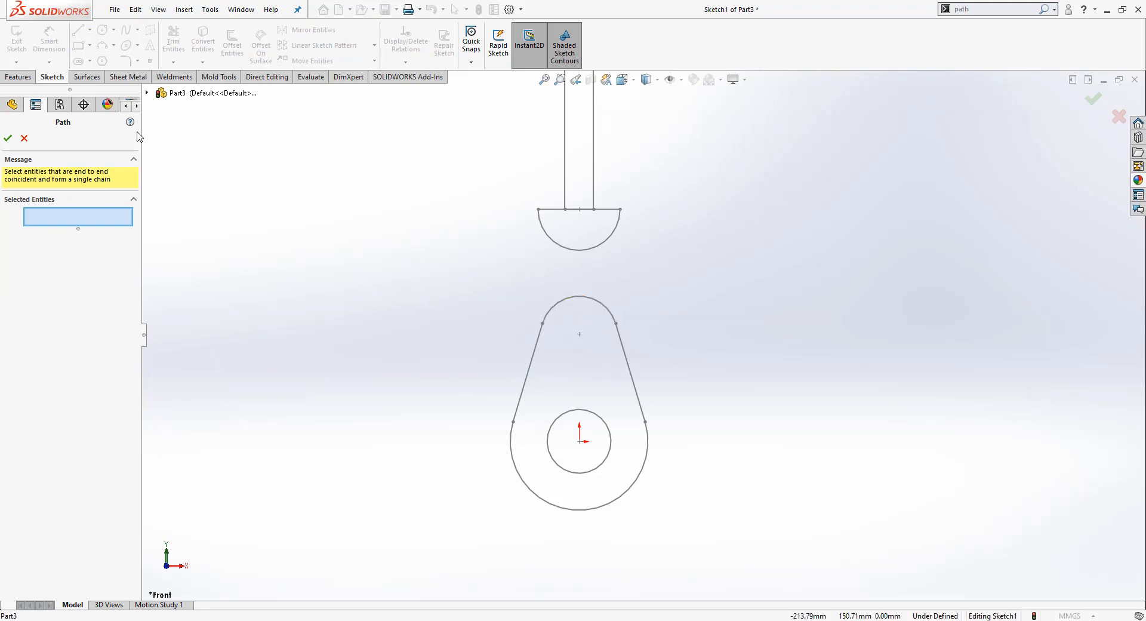
{"action": "left_click", "coordinate": [24, 138]}
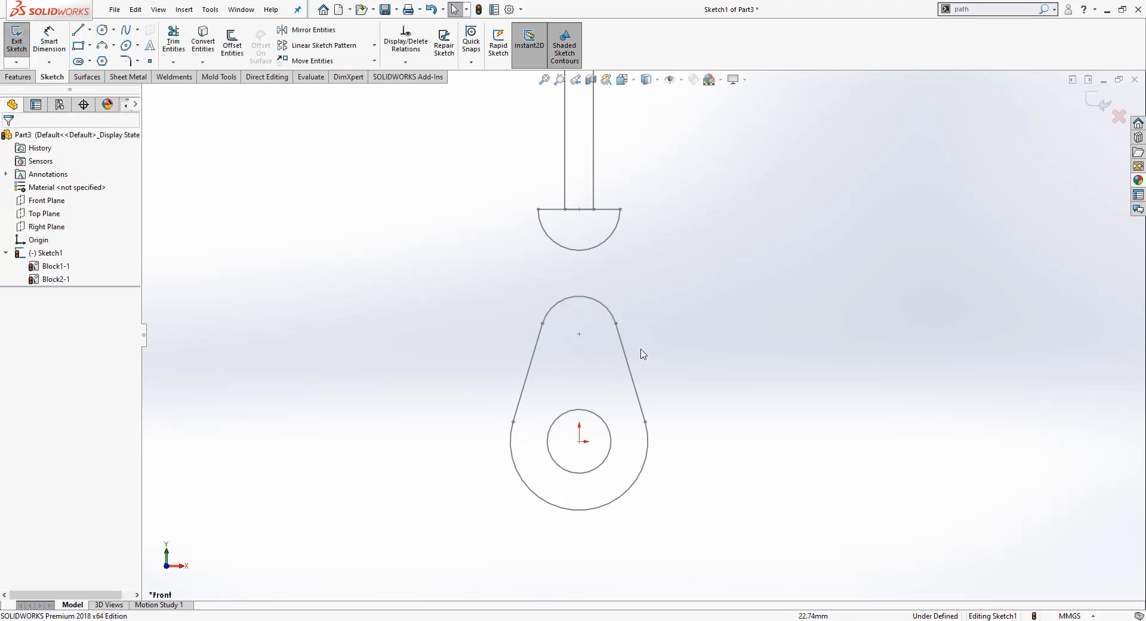
Step: Open the cam block for editing
{"action": "left_click", "coordinate": [59, 268]}
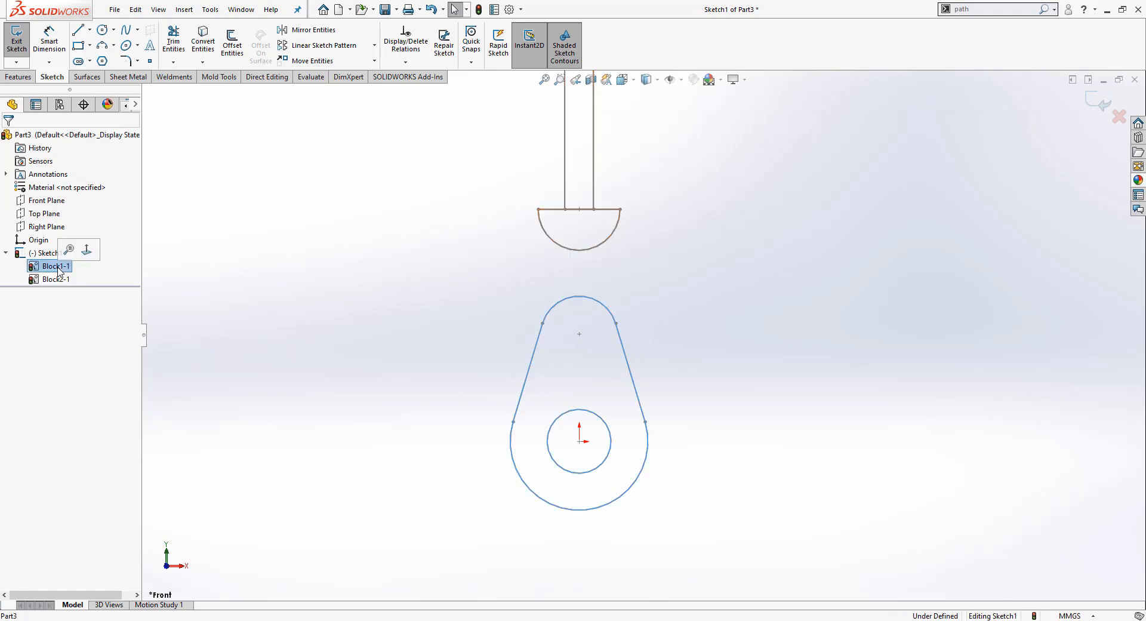
{"action": "right_click", "coordinate": [59, 272]}
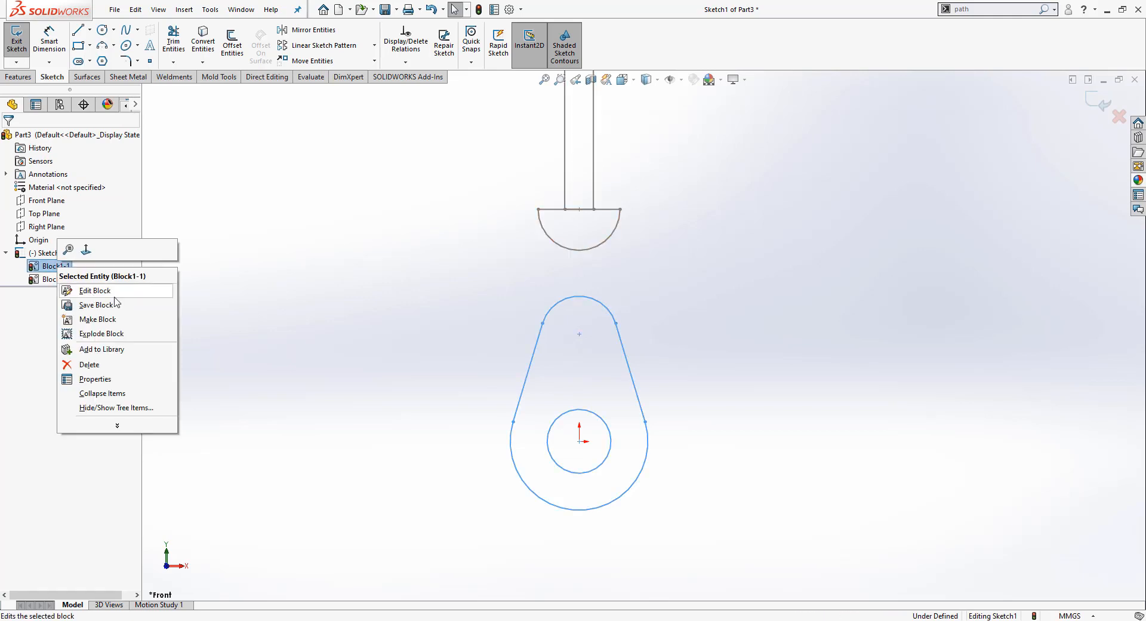
{"action": "left_click", "coordinate": [95, 290]}
Step: Make a path from the cam's closed outer outline, chaining both arcs and both side lines, and finish editing the block
{"action": "left_click", "coordinate": [981, 8]}
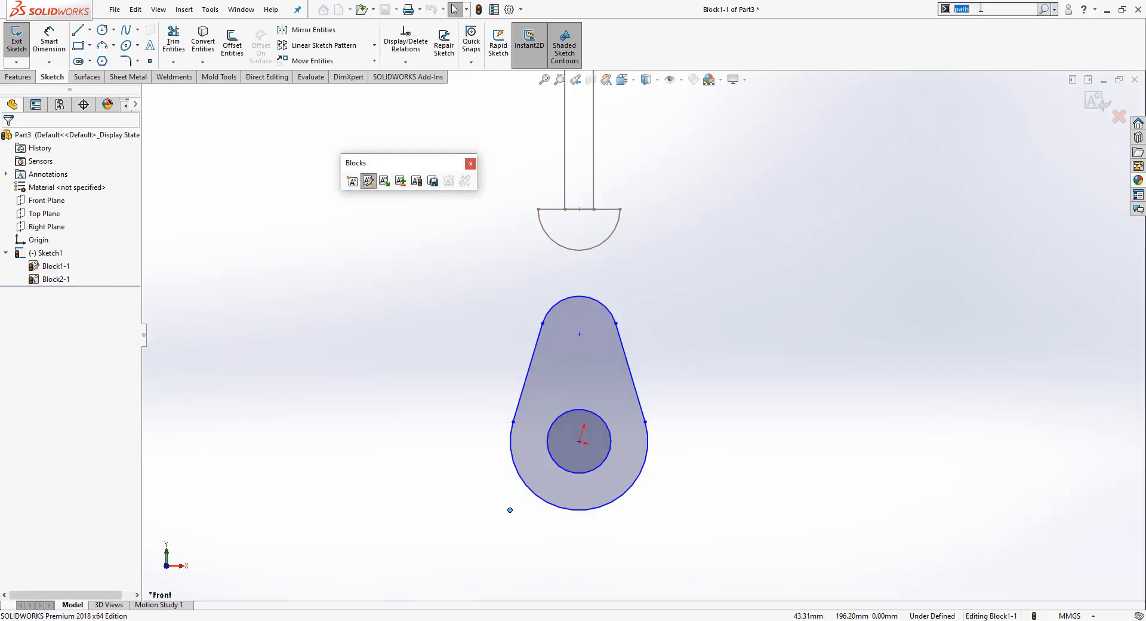
{"action": "left_click", "coordinate": [976, 25]}
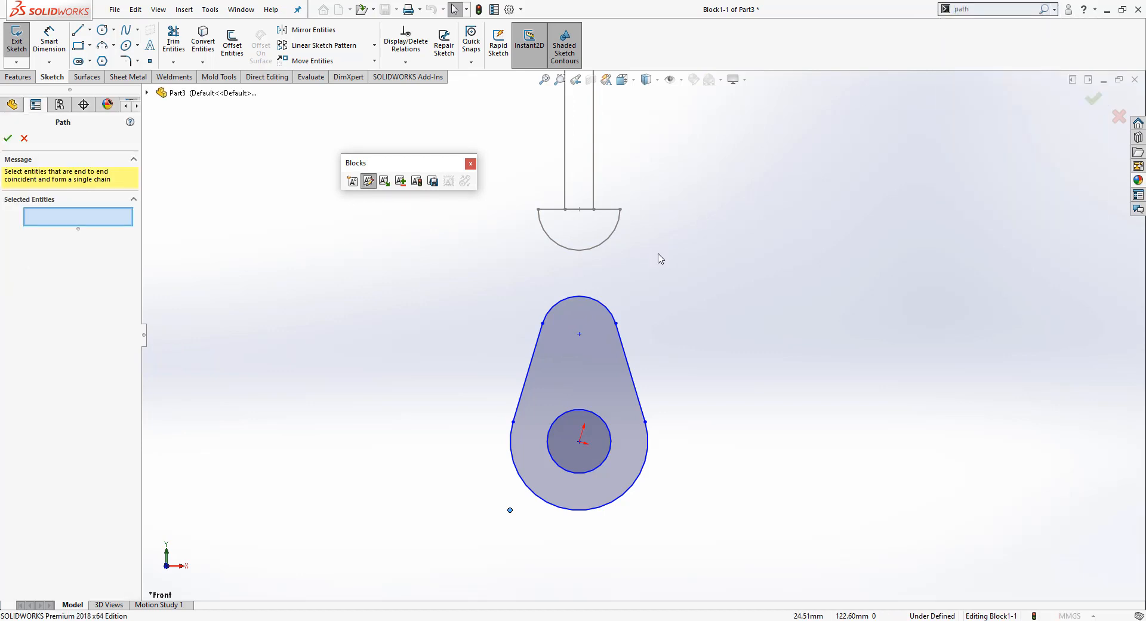
{"action": "left_click", "coordinate": [598, 304]}
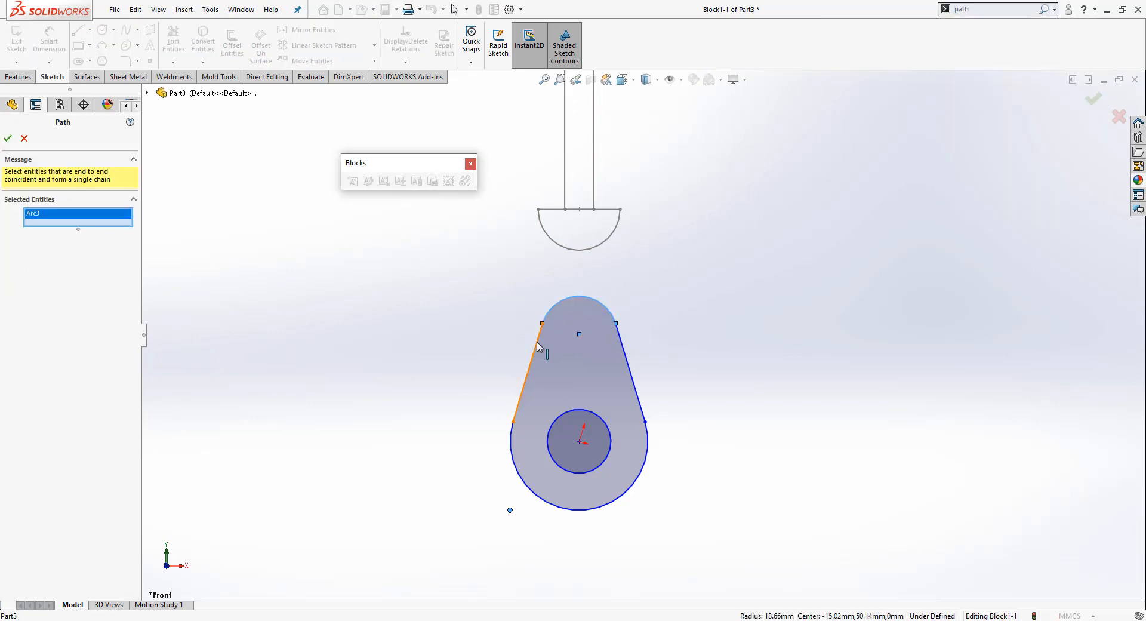
{"action": "left_click", "coordinate": [521, 388]}
{"action": "left_click", "coordinate": [514, 468]}
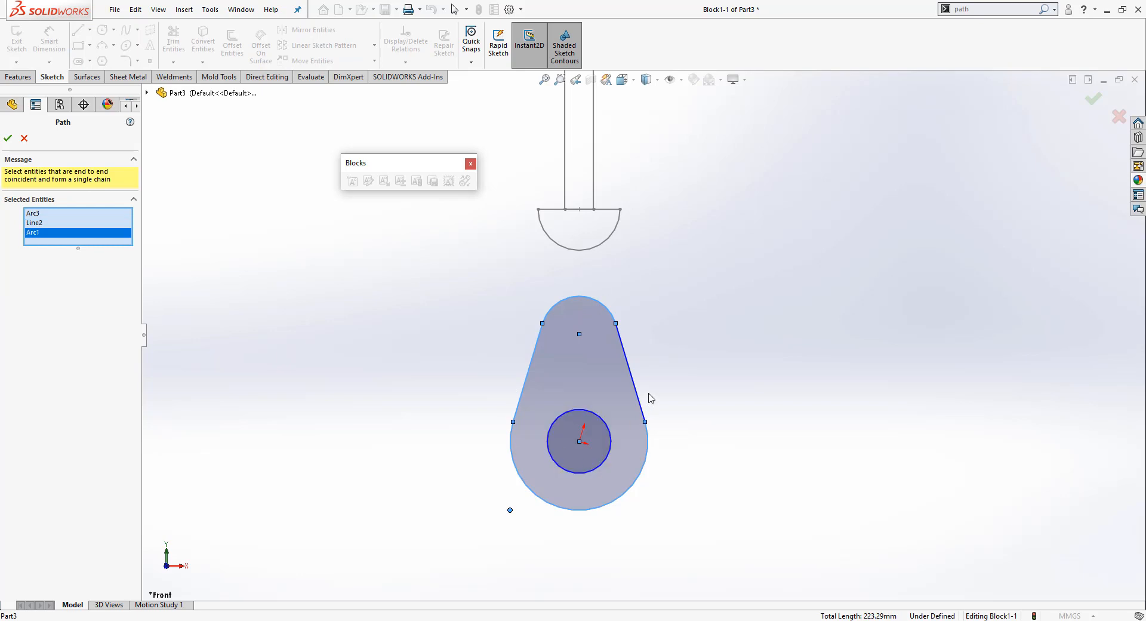
{"action": "left_click", "coordinate": [640, 400]}
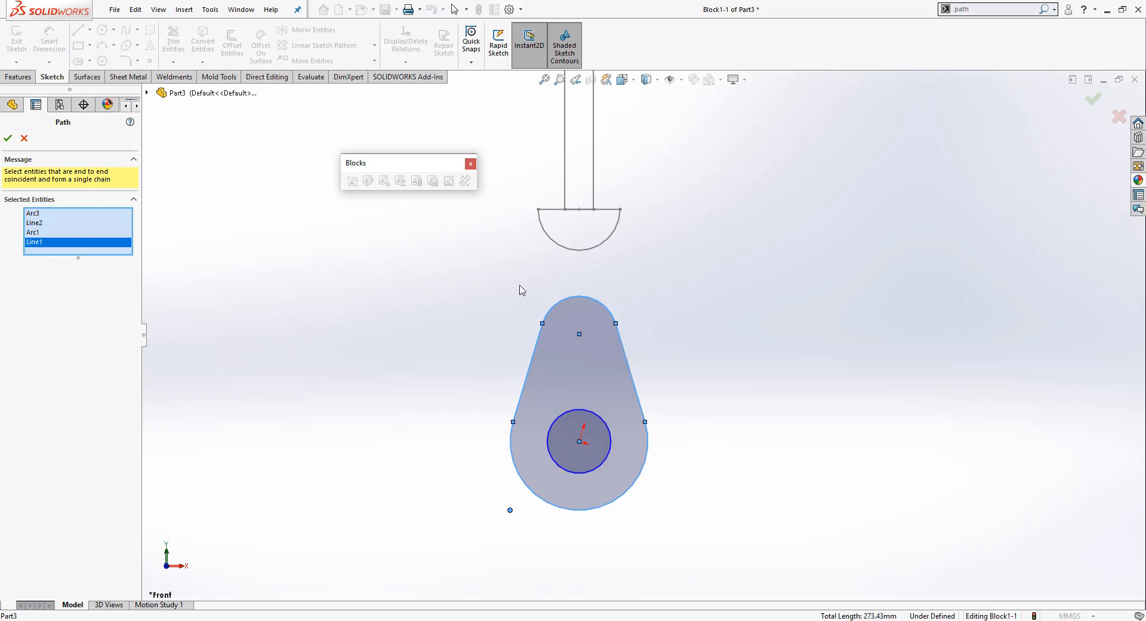
{"action": "left_click", "coordinate": [9, 139]}
{"action": "left_click", "coordinate": [470, 165]}
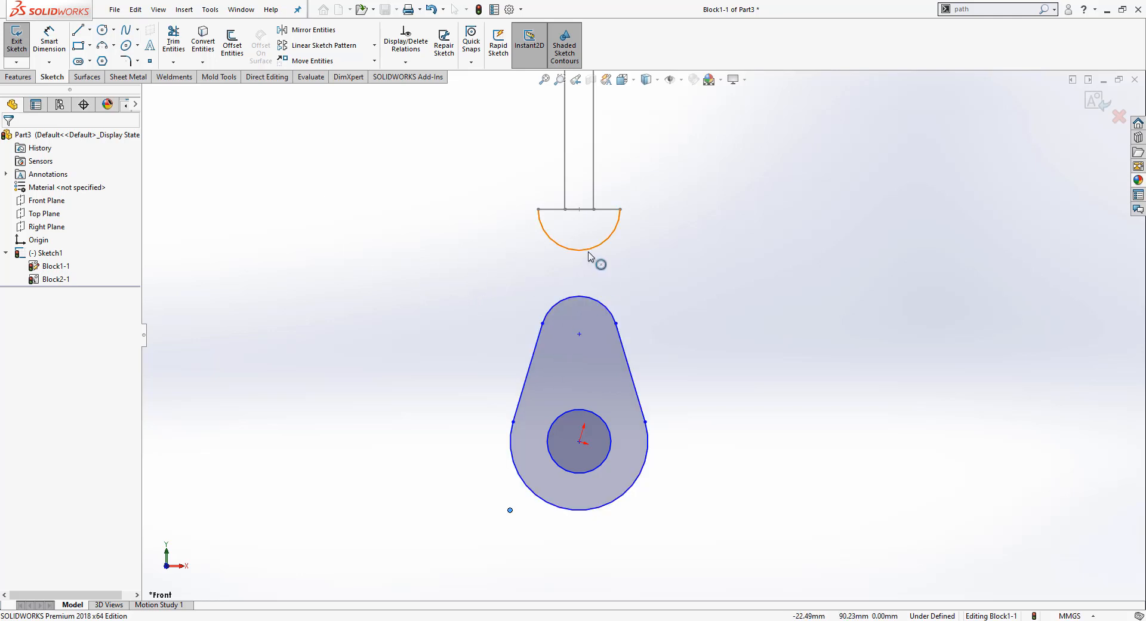
{"action": "left_click", "coordinate": [1093, 105]}
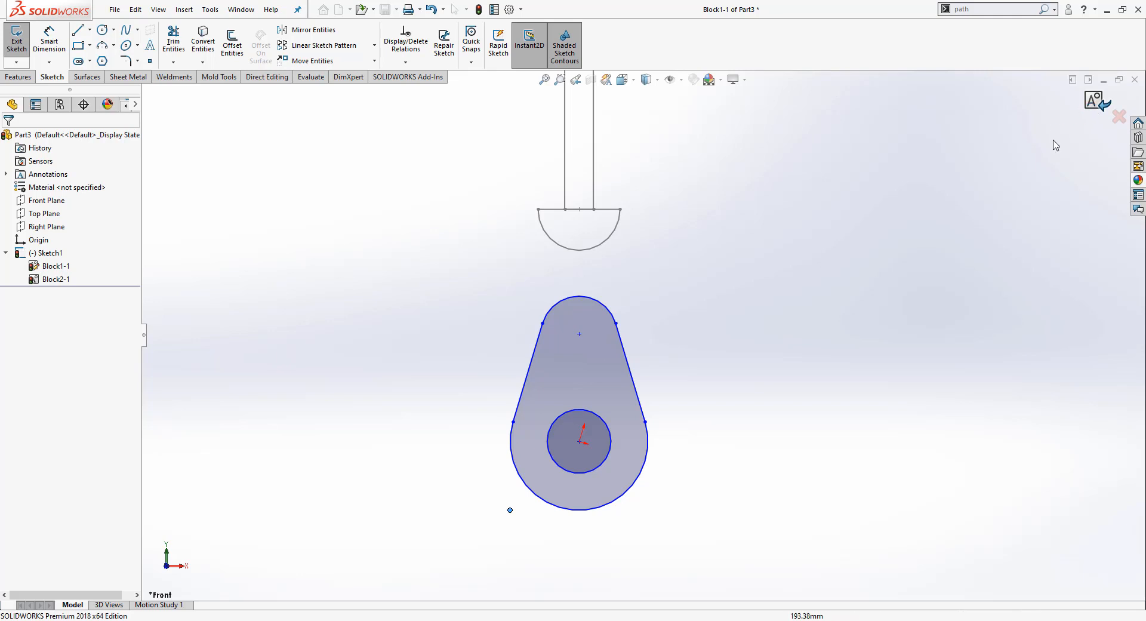
Step: Add a tangent relation between the follower's semicircle and the cam block's outline path, and exit the sketch
{"action": "left_click", "coordinate": [580, 250]}
{"action": "left_click", "coordinate": [579, 296], "text": "ctrl"}
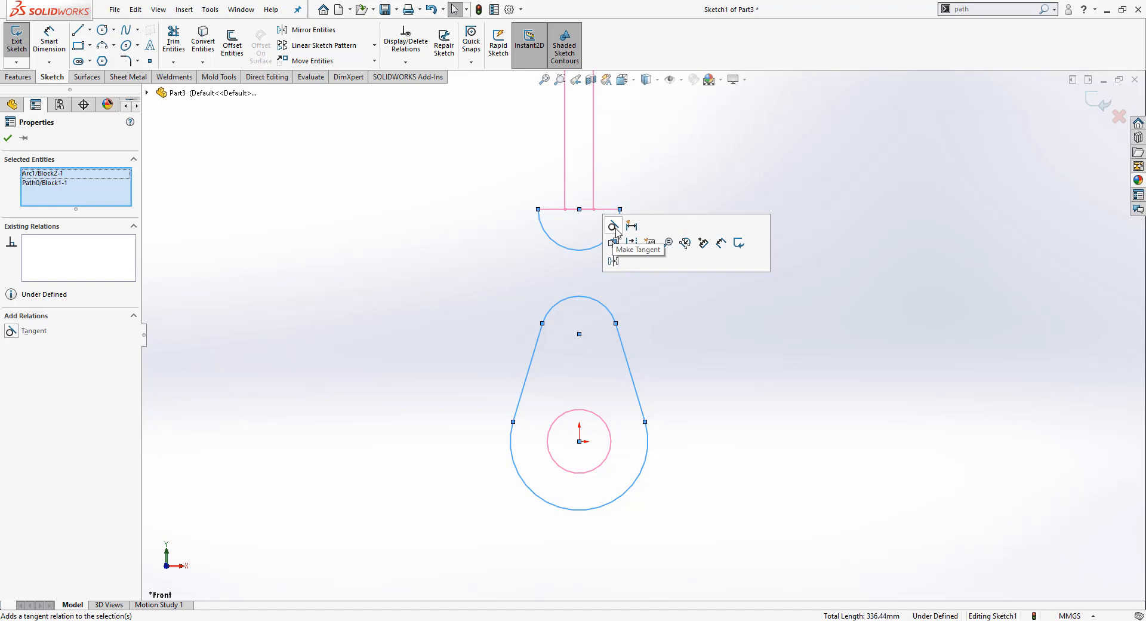
{"action": "left_click", "coordinate": [613, 225]}
{"action": "left_click", "coordinate": [713, 164]}
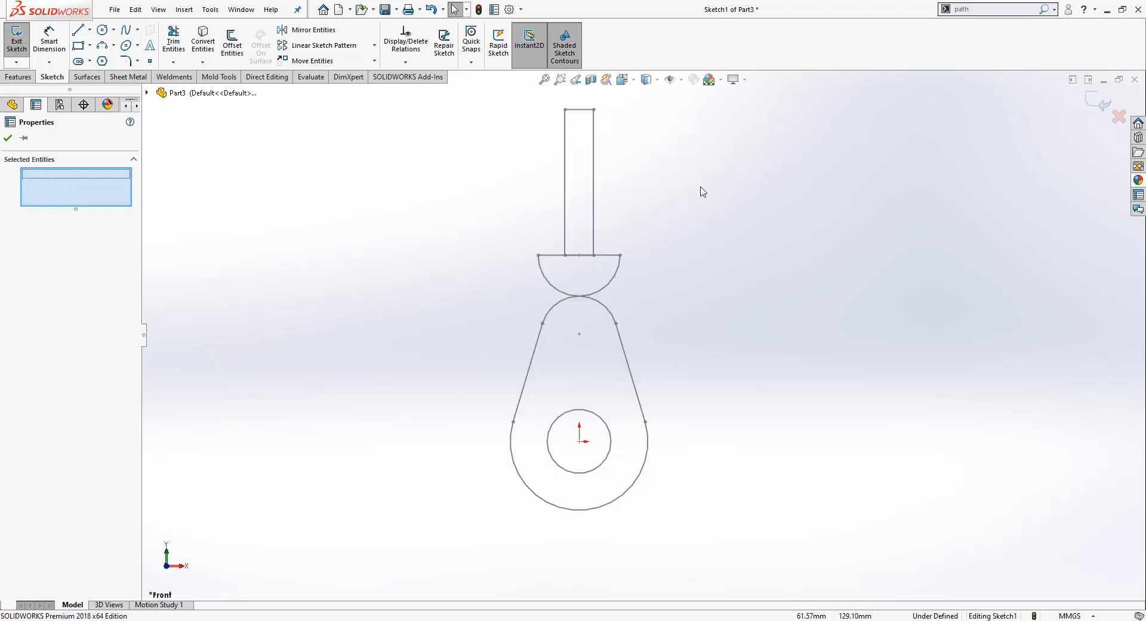
{"action": "scroll", "coordinate": [637, 288], "scroll_direction": "down", "scroll_amount": 2}
{"action": "scroll", "coordinate": [638, 289], "scroll_direction": "up", "scroll_amount": 3}
{"action": "scroll", "coordinate": [639, 293], "scroll_direction": "up", "scroll_amount": 1}
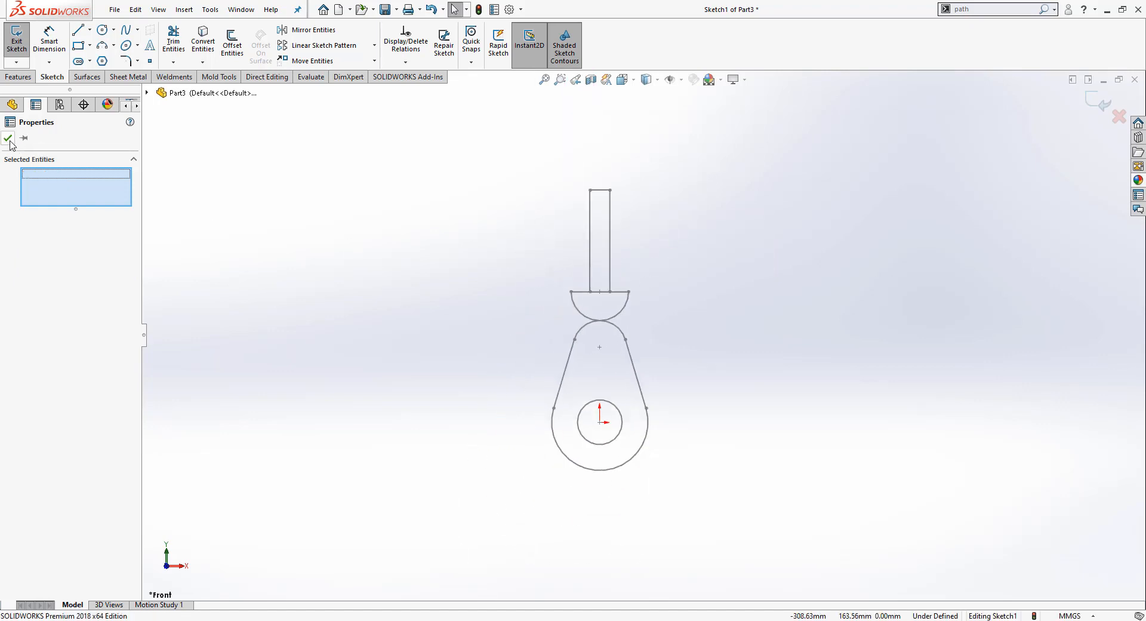
{"action": "left_click", "coordinate": [9, 140]}
{"action": "left_click", "coordinate": [9, 140]}
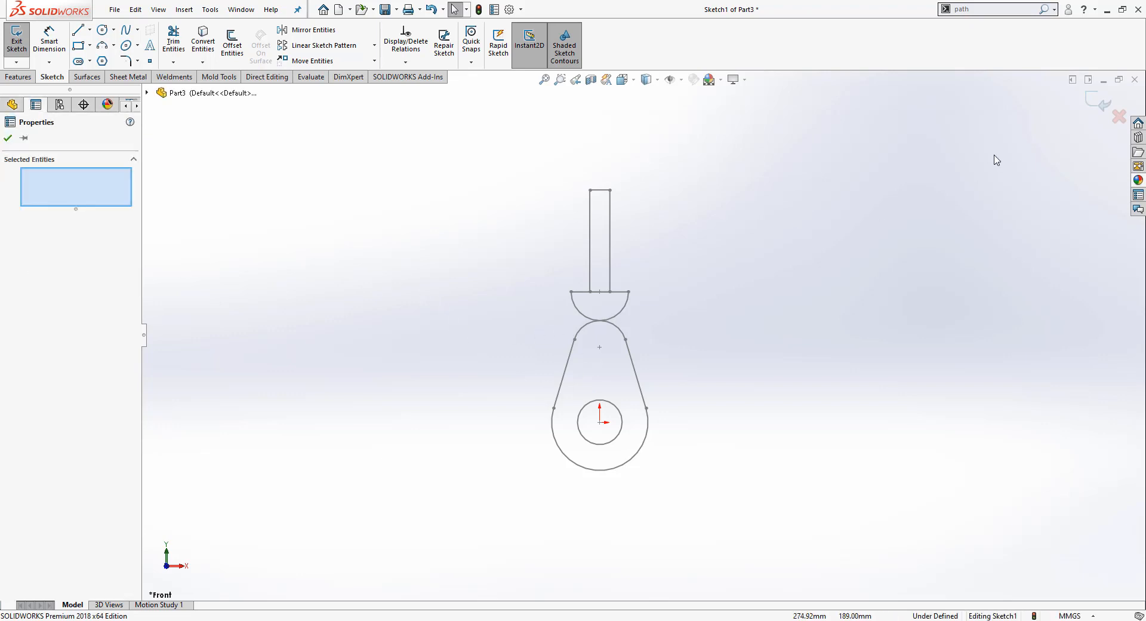
{"action": "left_click", "coordinate": [1101, 103]}
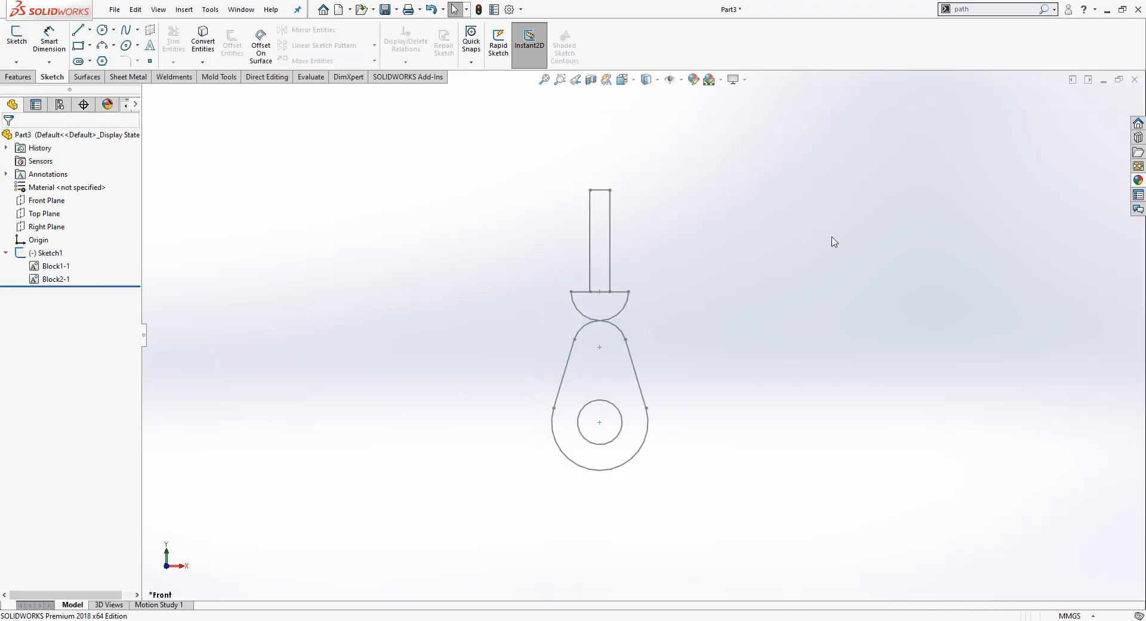
Step: Rotate the cam about its centre in both directions to test the follower's motion, and return it to the upright position
{"action": "mouse_move", "coordinate": [600, 349]}
{"action": "left_mouse_down"}
{"action": "mouse_move", "coordinate": [570, 374]}
{"action": "mouse_move", "coordinate": [544, 428]}
{"action": "left_mouse_up"}
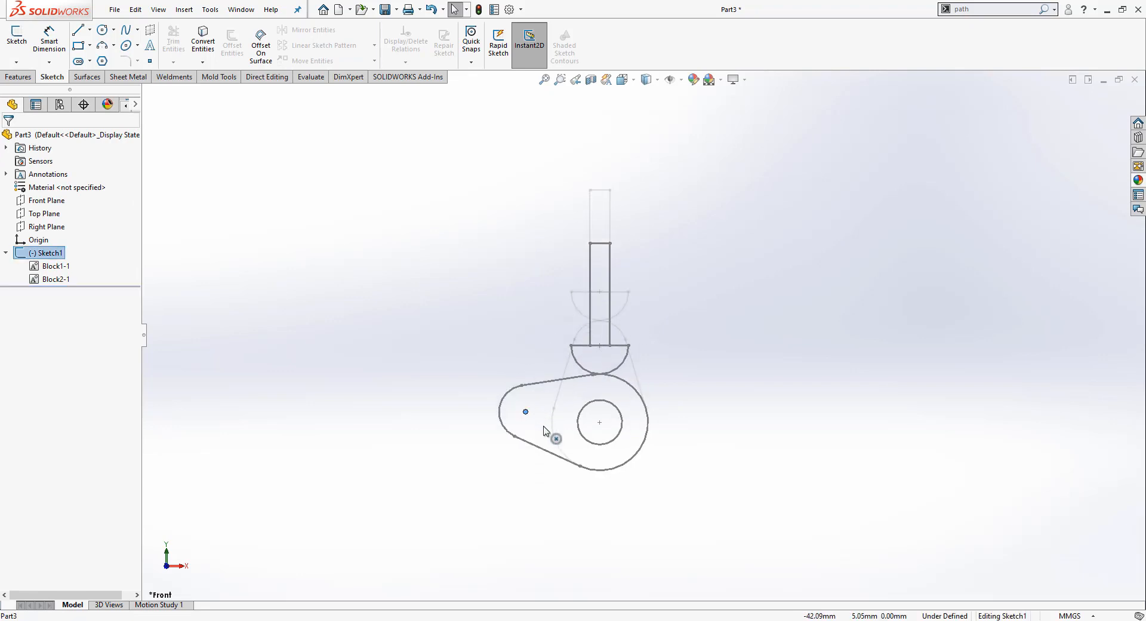
{"action": "left_click_drag", "start_coordinate": [654, 438], "coordinate": [548, 439]}
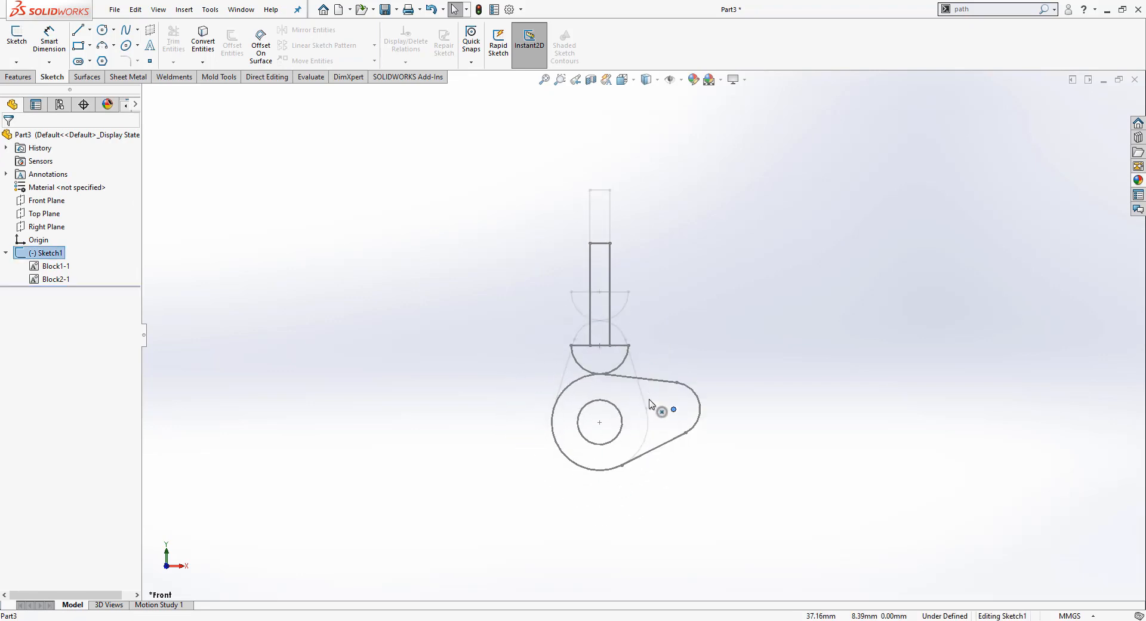
{"action": "left_click_drag", "start_coordinate": [650, 404], "coordinate": [594, 473]}
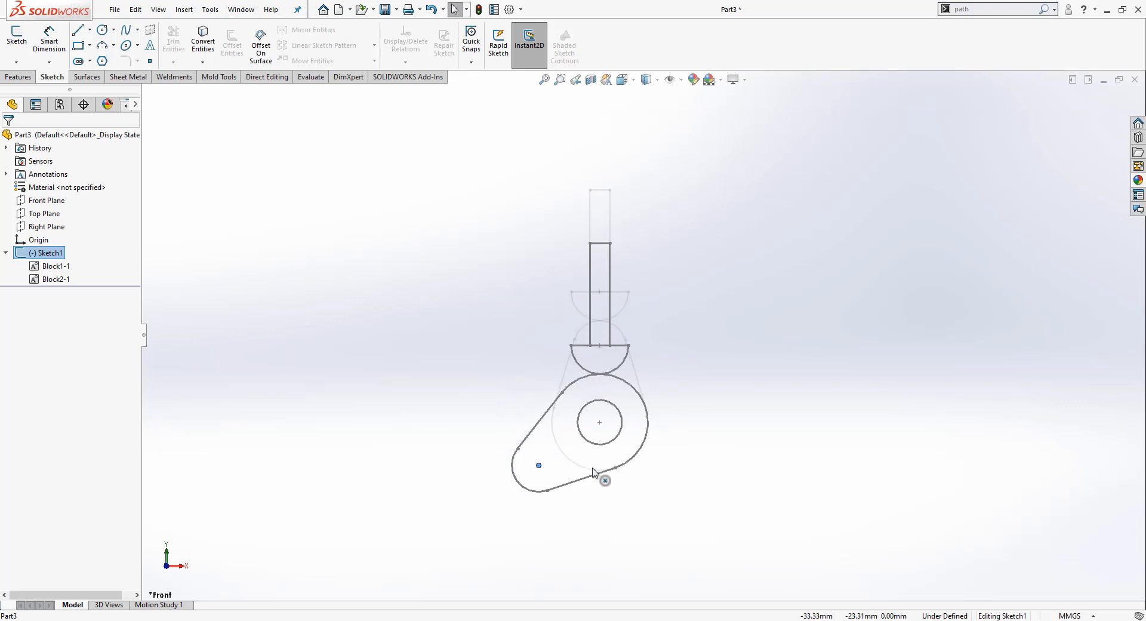
{"action": "left_click_drag", "start_coordinate": [625, 386], "coordinate": [536, 357]}
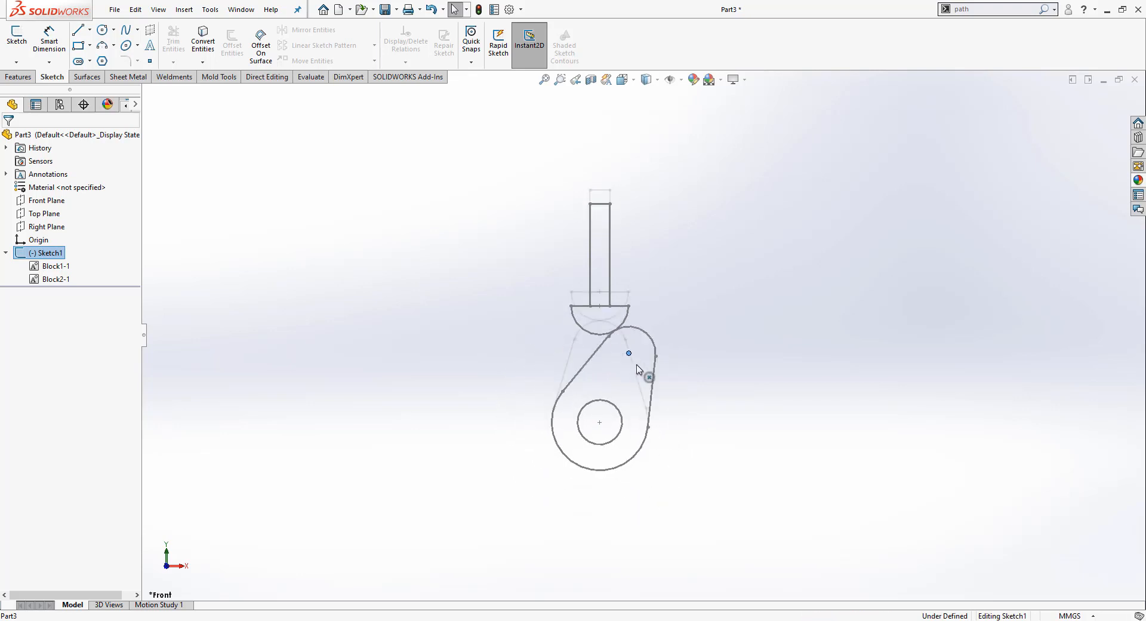
{"action": "left_click_drag", "start_coordinate": [638, 369], "coordinate": [514, 386]}
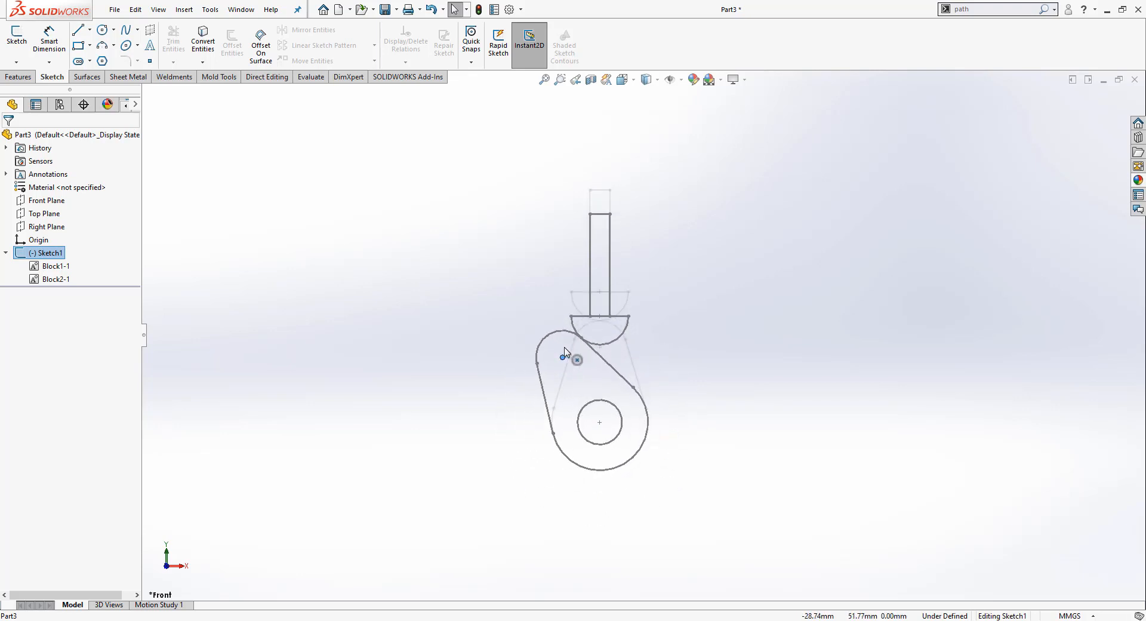
{"action": "left_click_drag", "start_coordinate": [565, 352], "coordinate": [560, 469]}
{"action": "left_click_drag", "start_coordinate": [595, 337], "coordinate": [668, 416]}
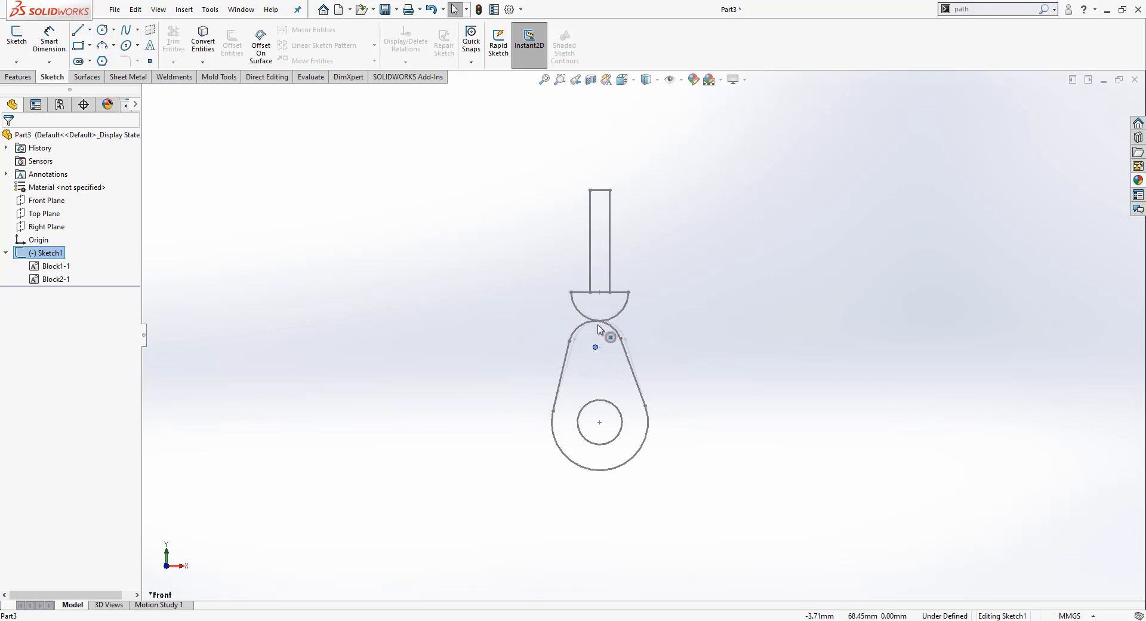
{"action": "left_click_drag", "start_coordinate": [526, 368], "coordinate": [587, 406]}
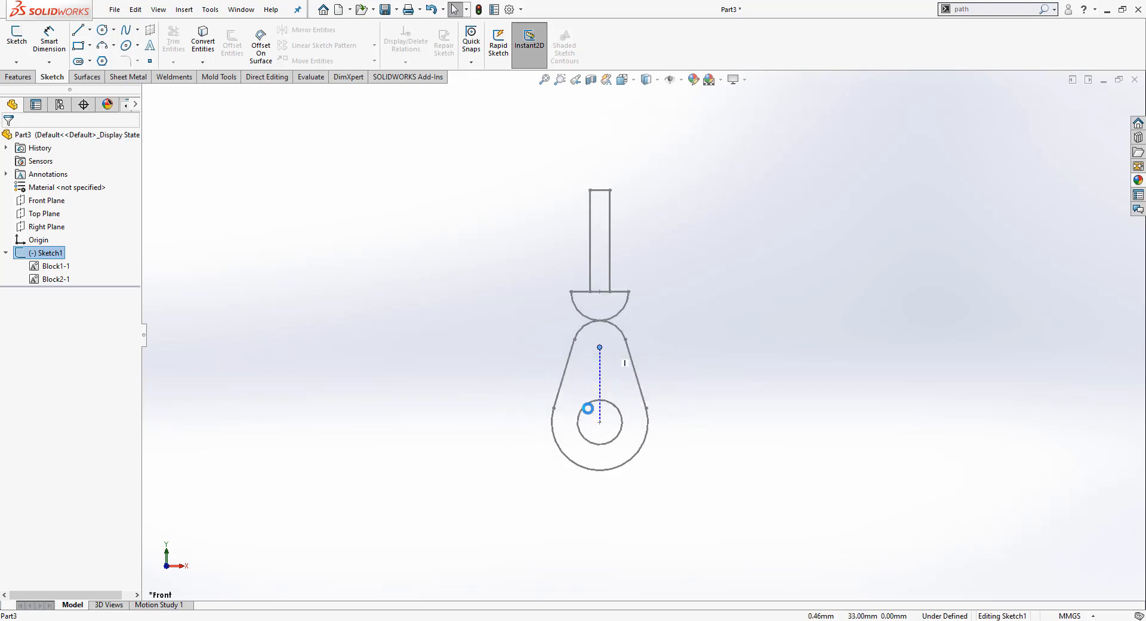
{"action": "left_click", "coordinate": [466, 619]}
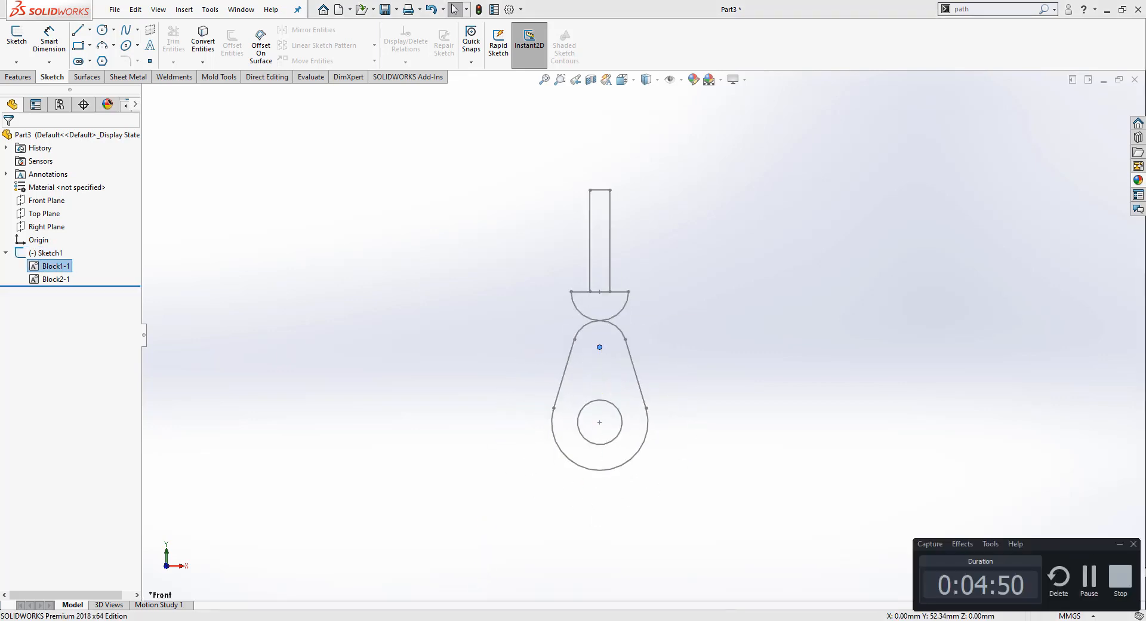